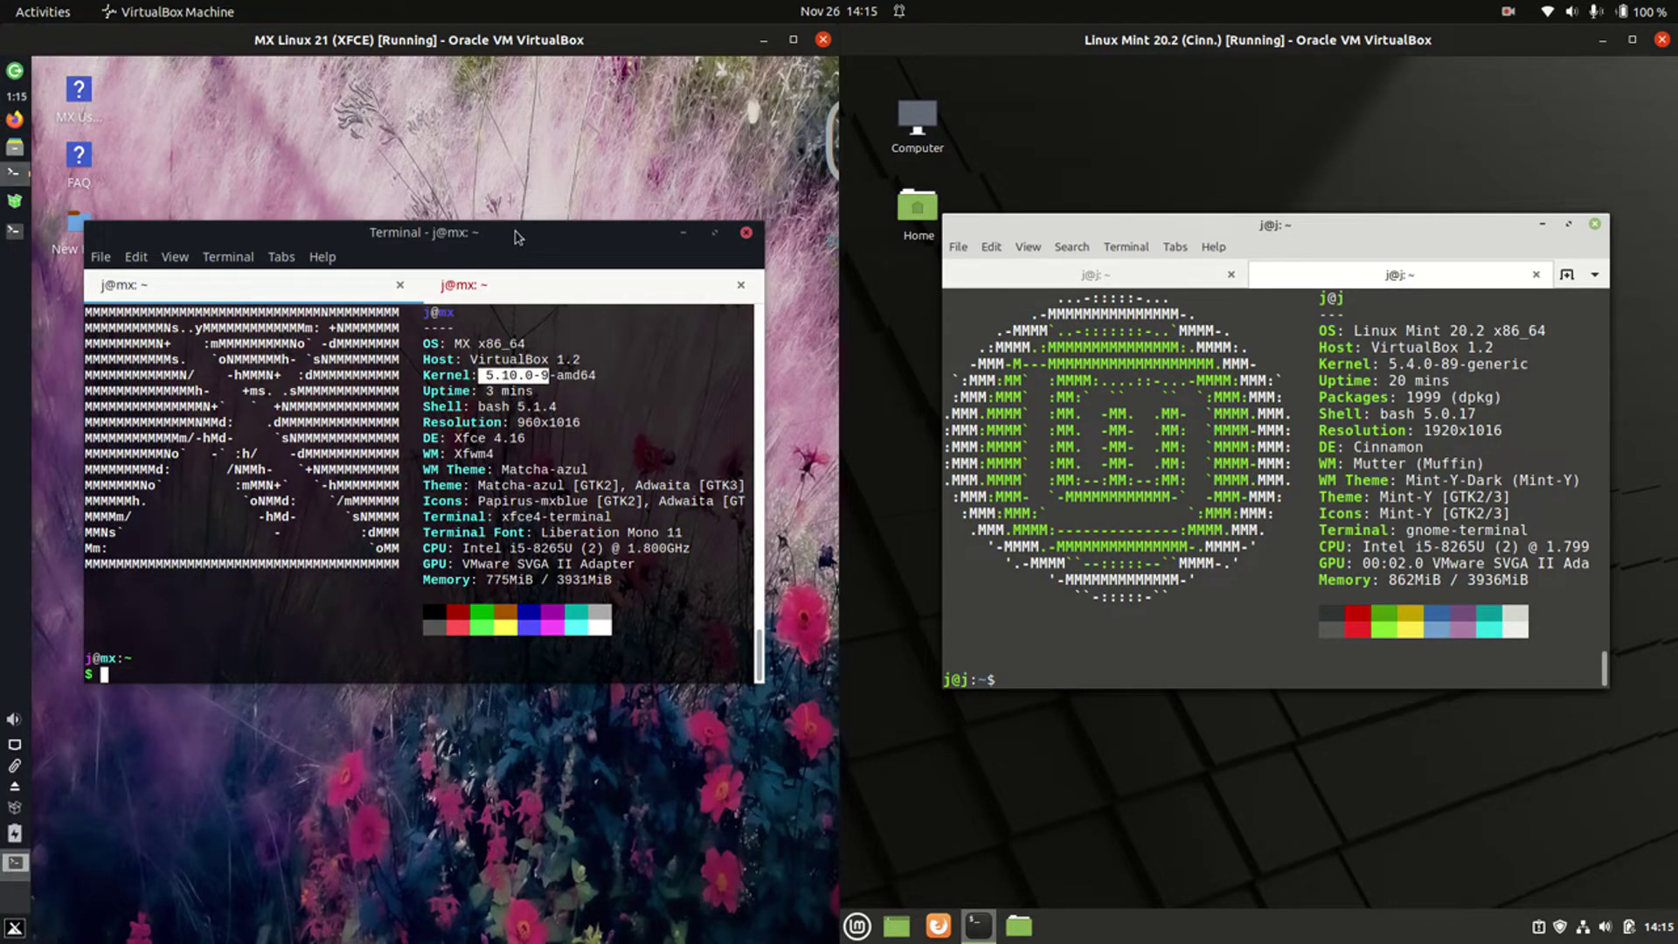
# Line up the MX Linux and Linux Mint neofetch terminal windows side by side.
pyautogui.moveTo(521, 234); pyautogui.dragTo(514, 242)
pyautogui.moveTo(1266, 228); pyautogui.dragTo(1302, 220)
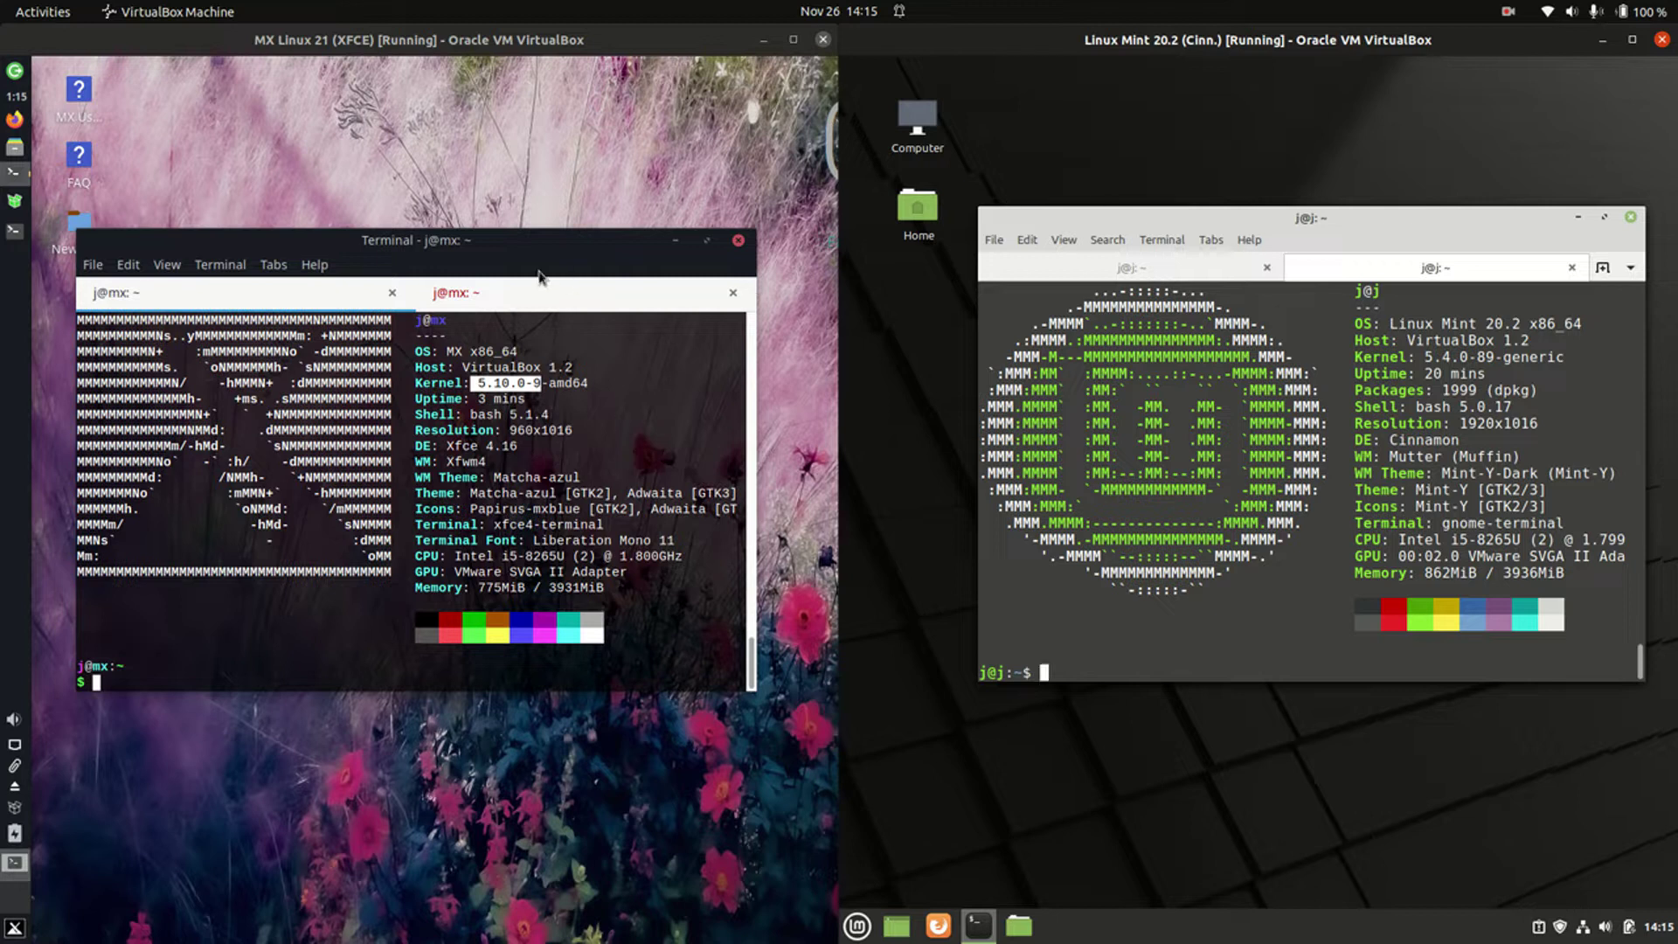
pyautogui.moveTo(503, 258); pyautogui.dragTo(531, 262)
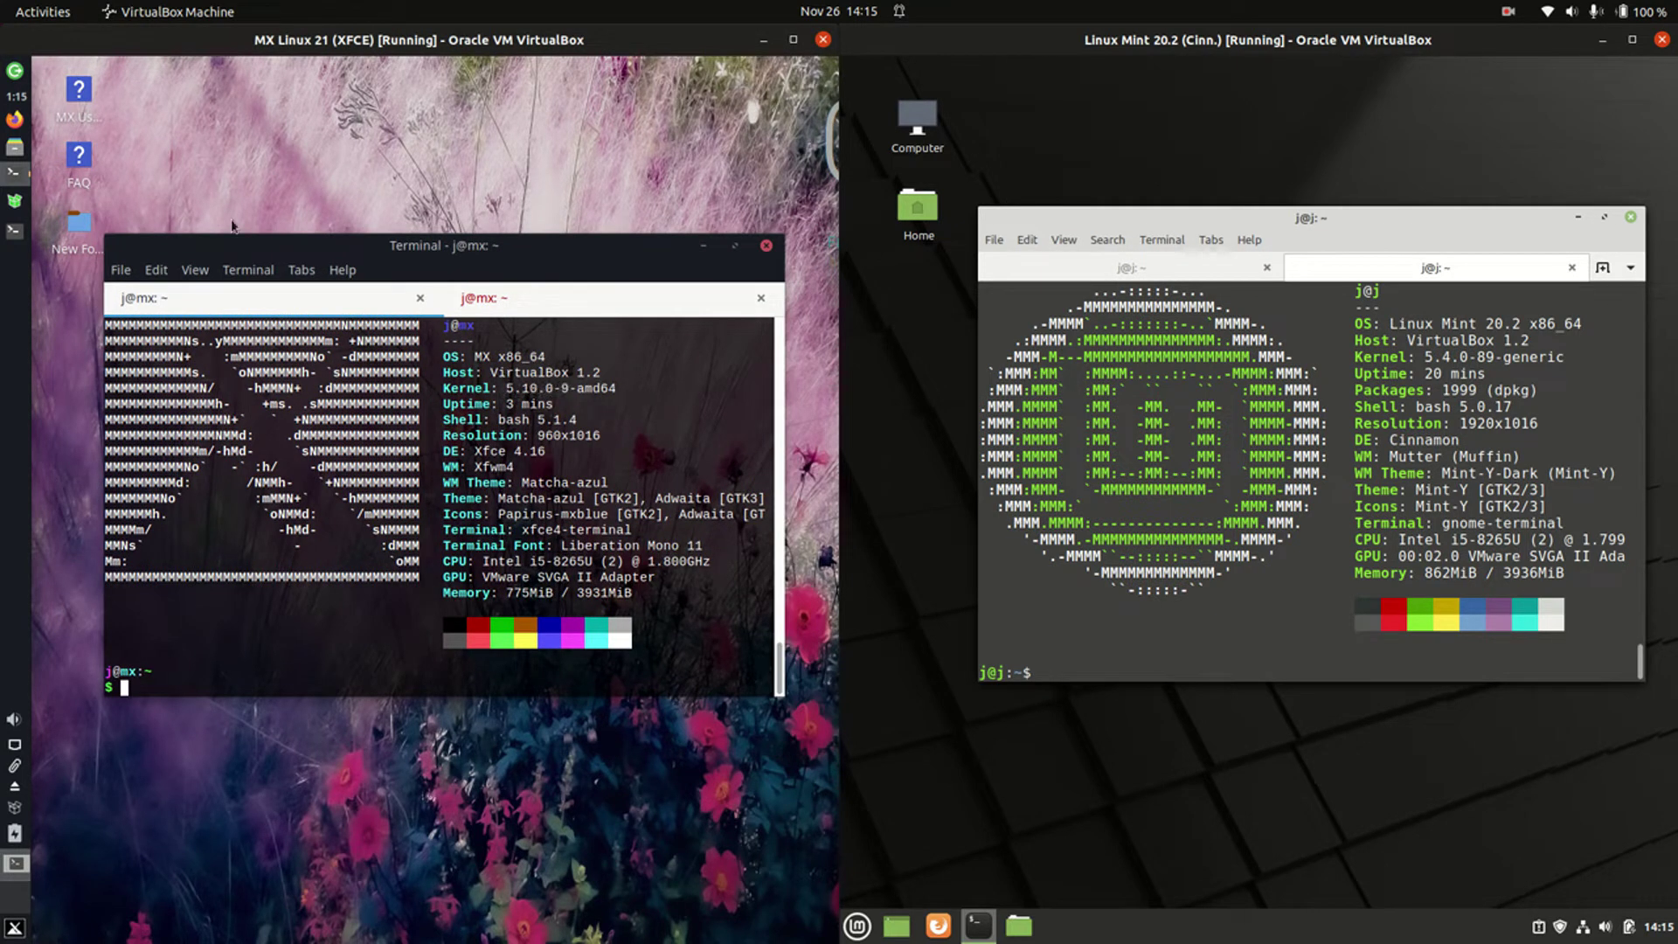
pyautogui.moveTo(470, 253); pyautogui.dragTo(481, 232)
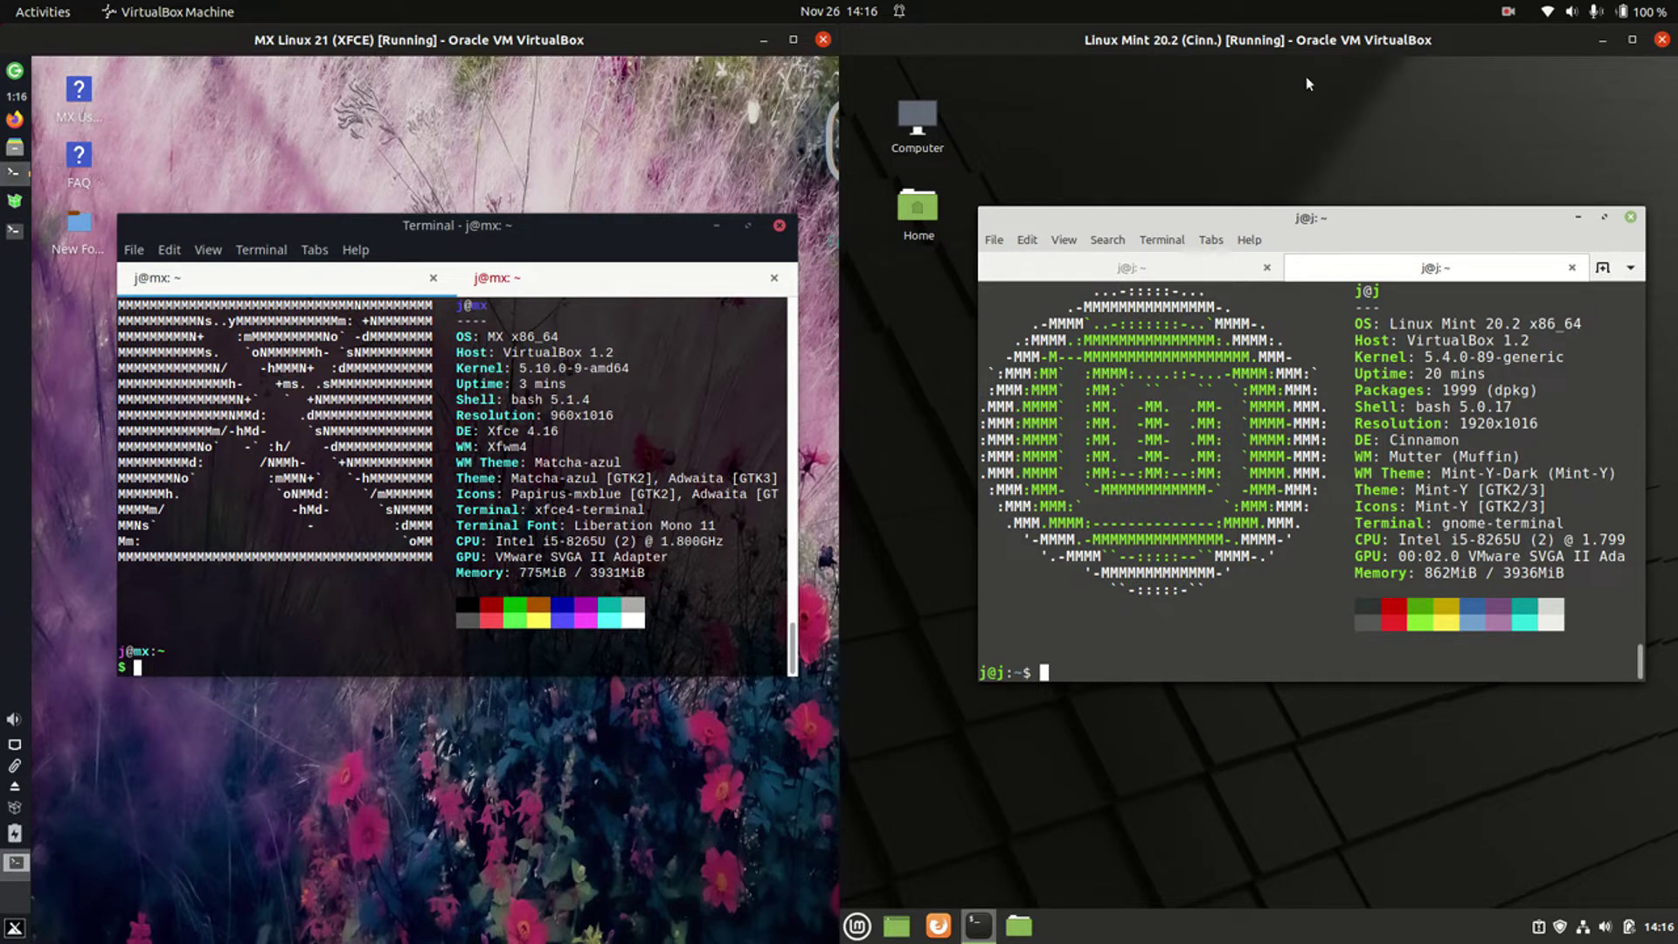
pyautogui.moveTo(1333, 217); pyautogui.dragTo(1300, 247)
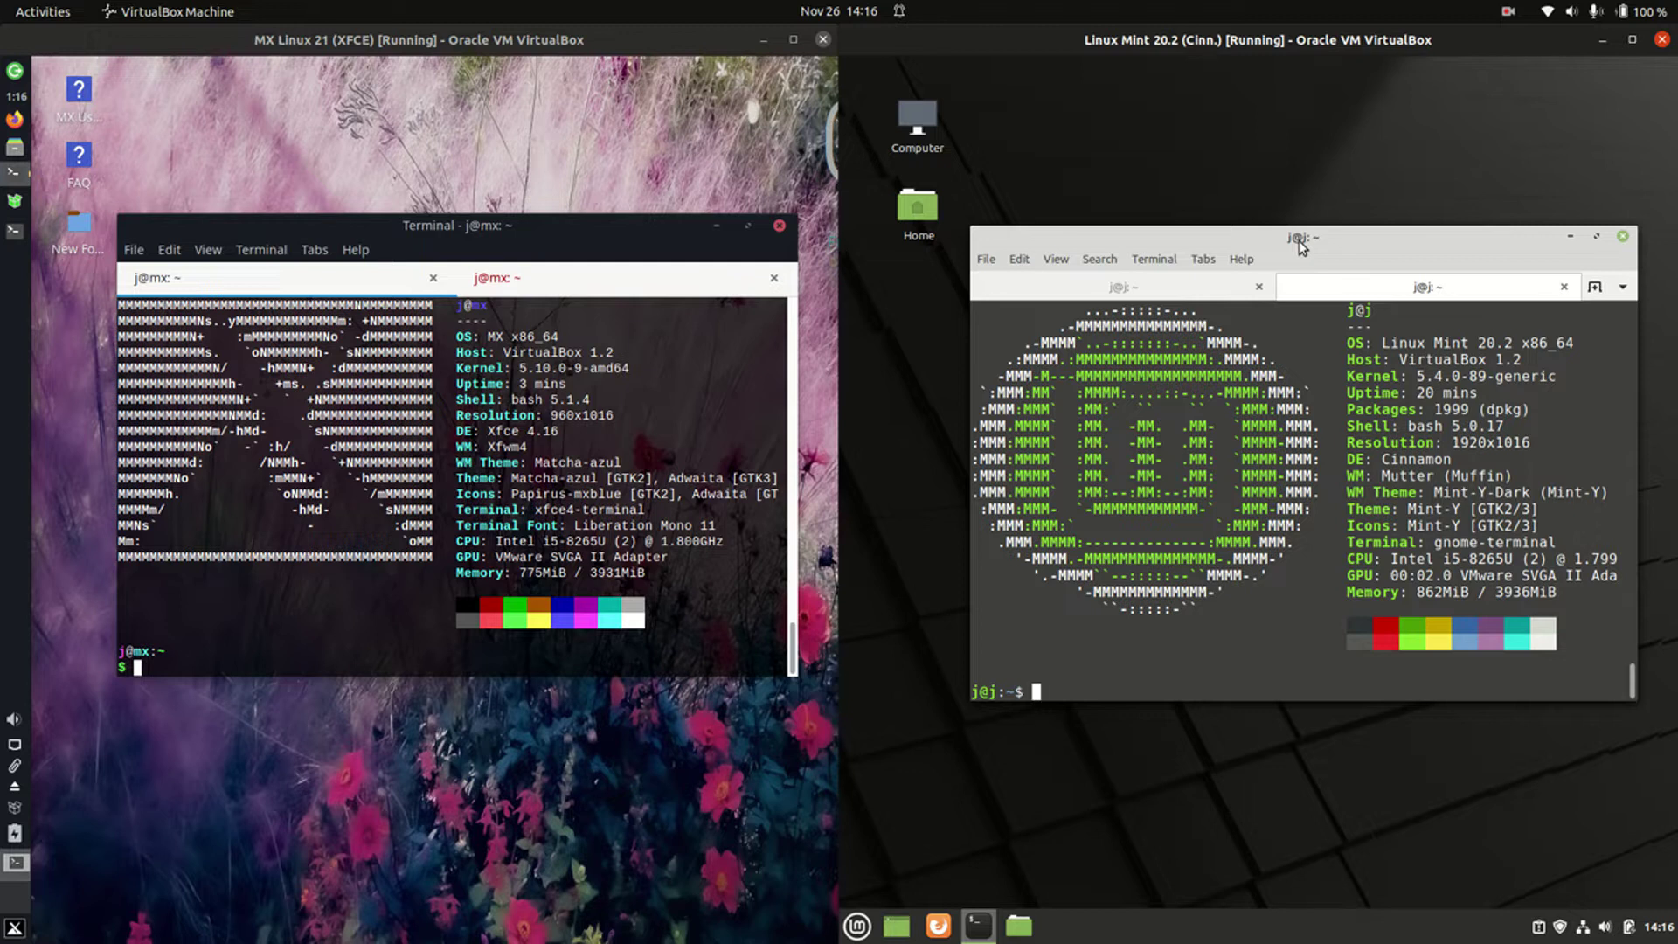
pyautogui.moveTo(1292, 249); pyautogui.dragTo(1229, 270)
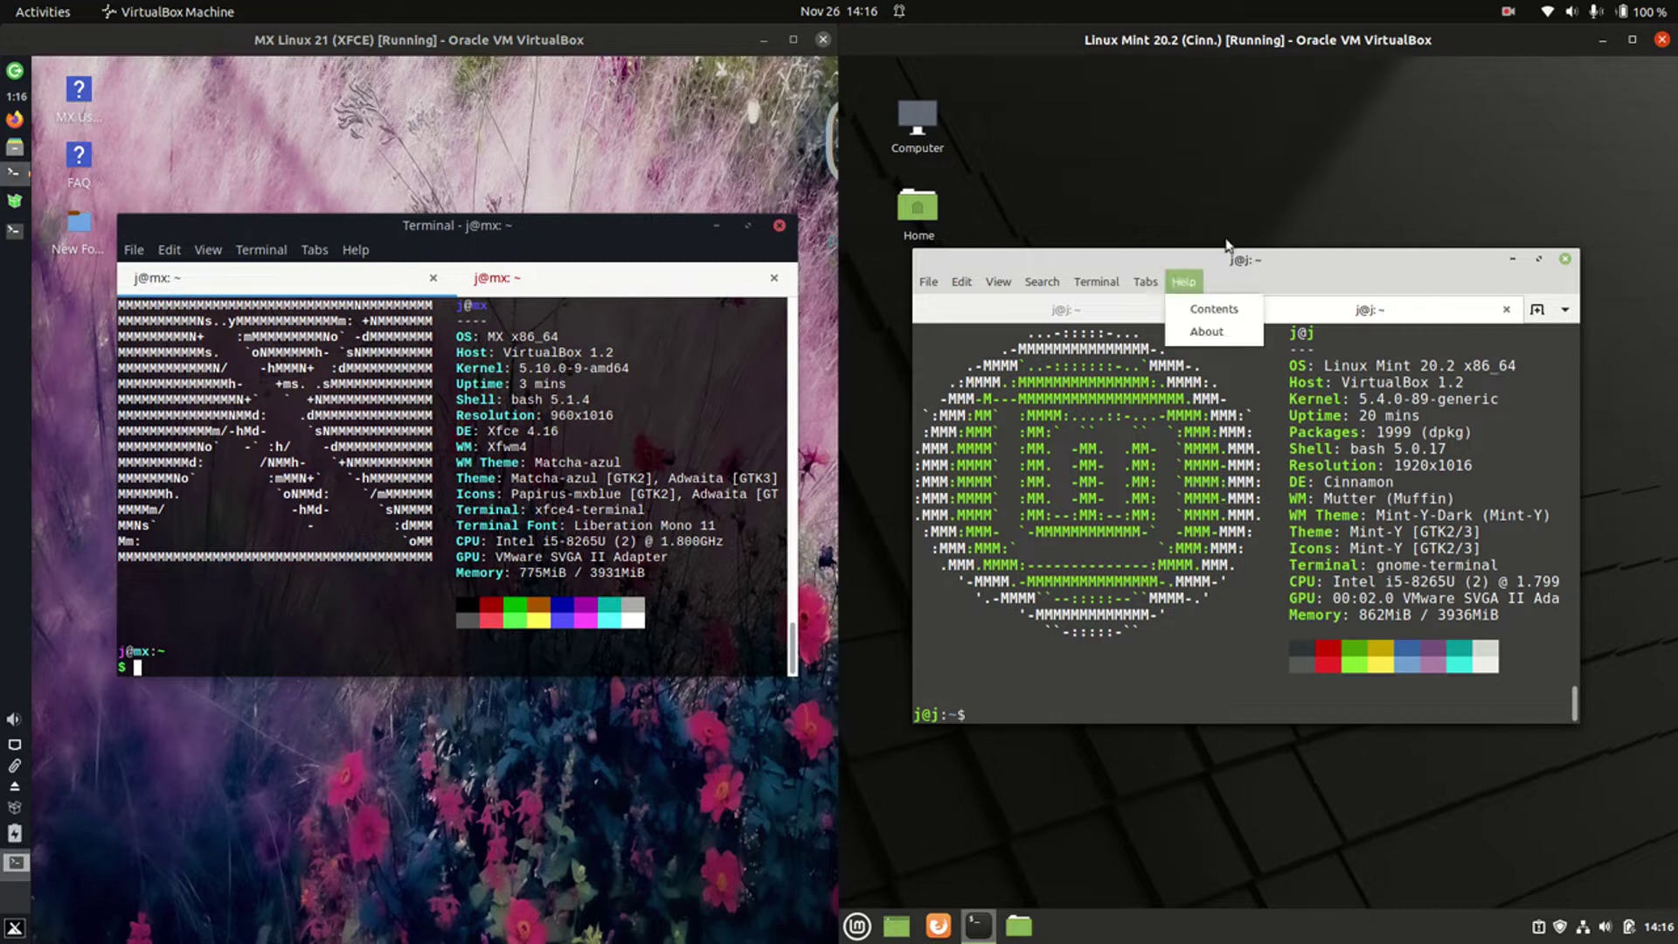
pyautogui.moveTo(1251, 260); pyautogui.dragTo(1285, 227)
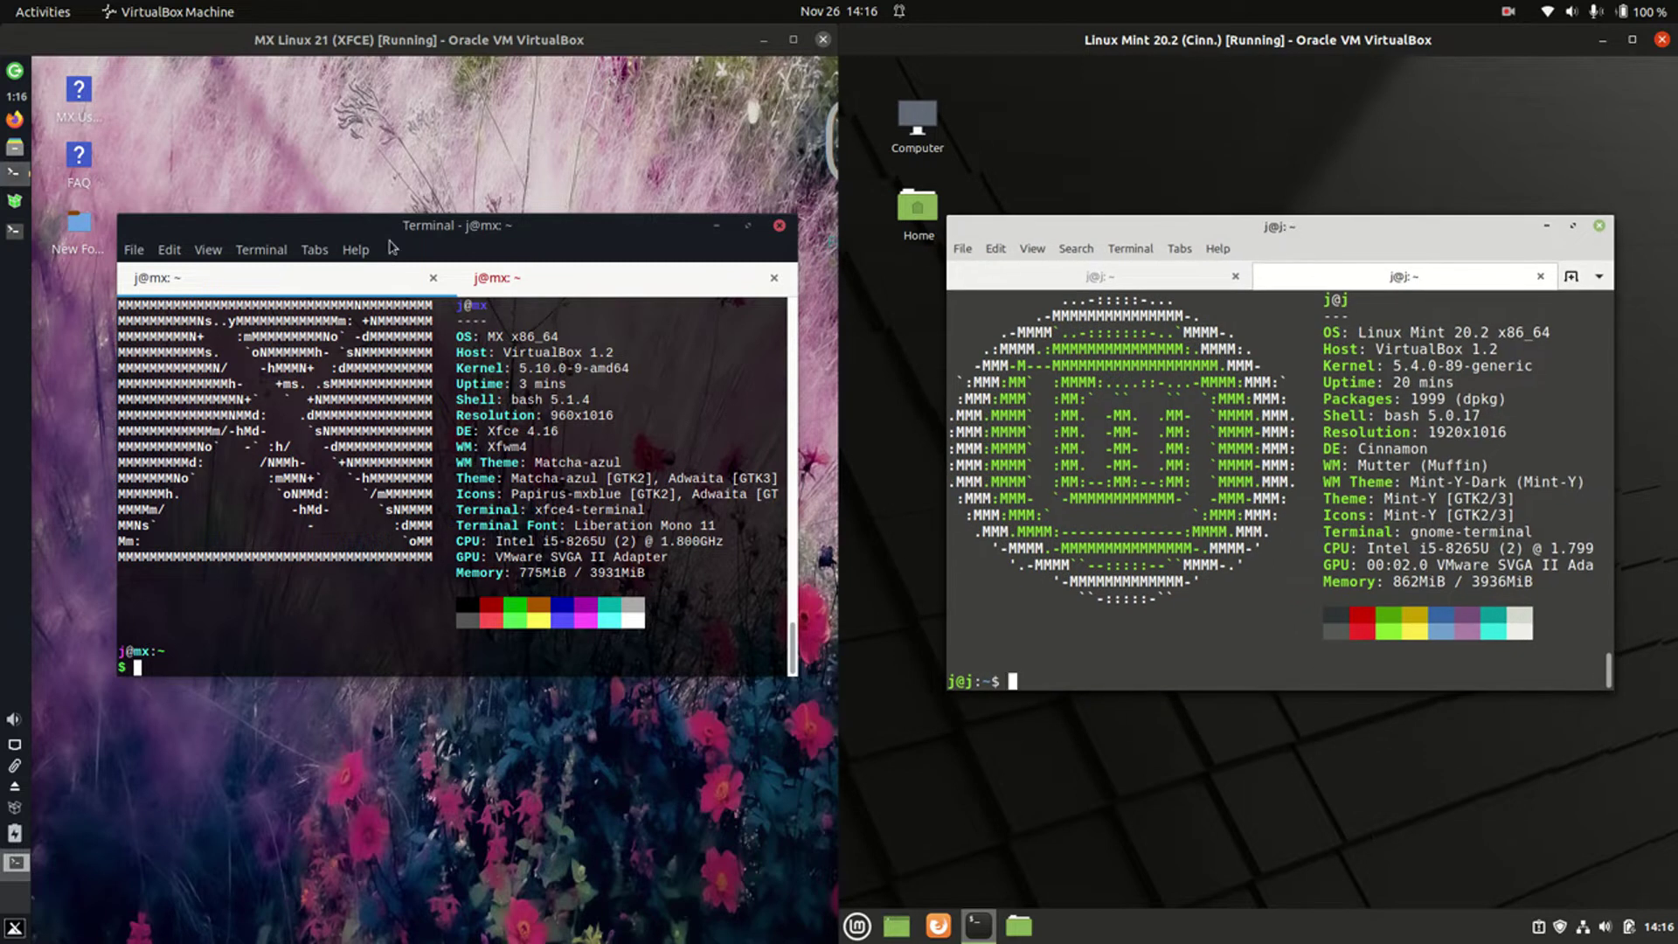
pyautogui.click(417, 234)
pyautogui.moveTo(418, 236); pyautogui.dragTo(402, 240)
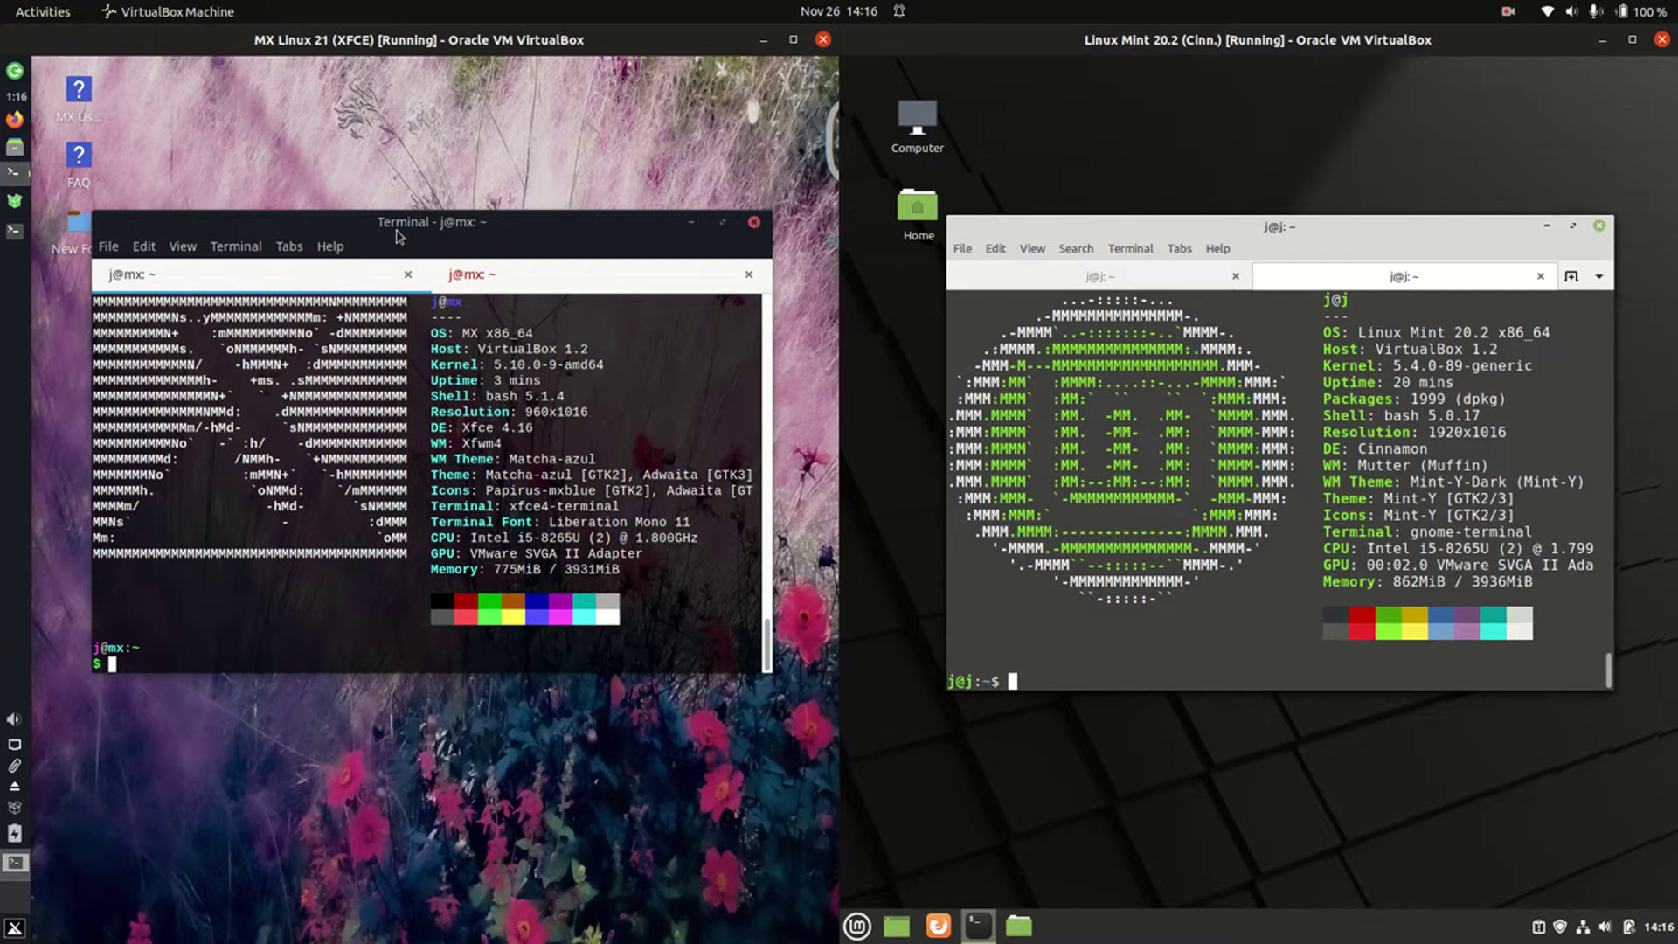
pyautogui.moveTo(396, 234); pyautogui.dragTo(408, 260)
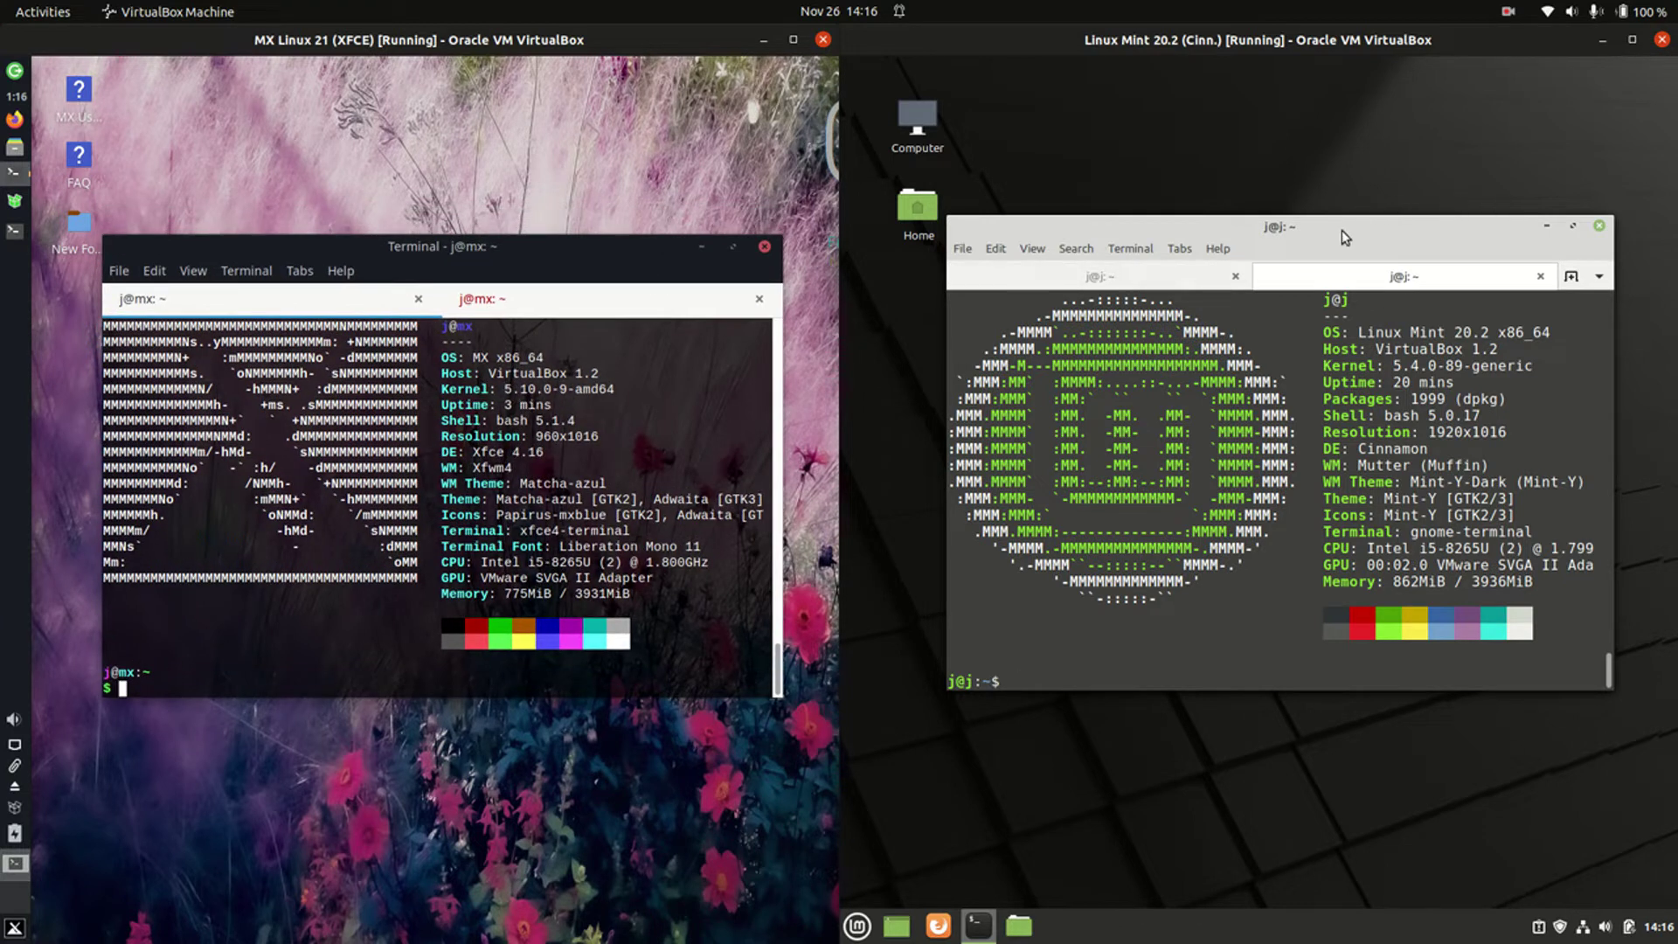
pyautogui.moveTo(1341, 229); pyautogui.dragTo(1354, 270)
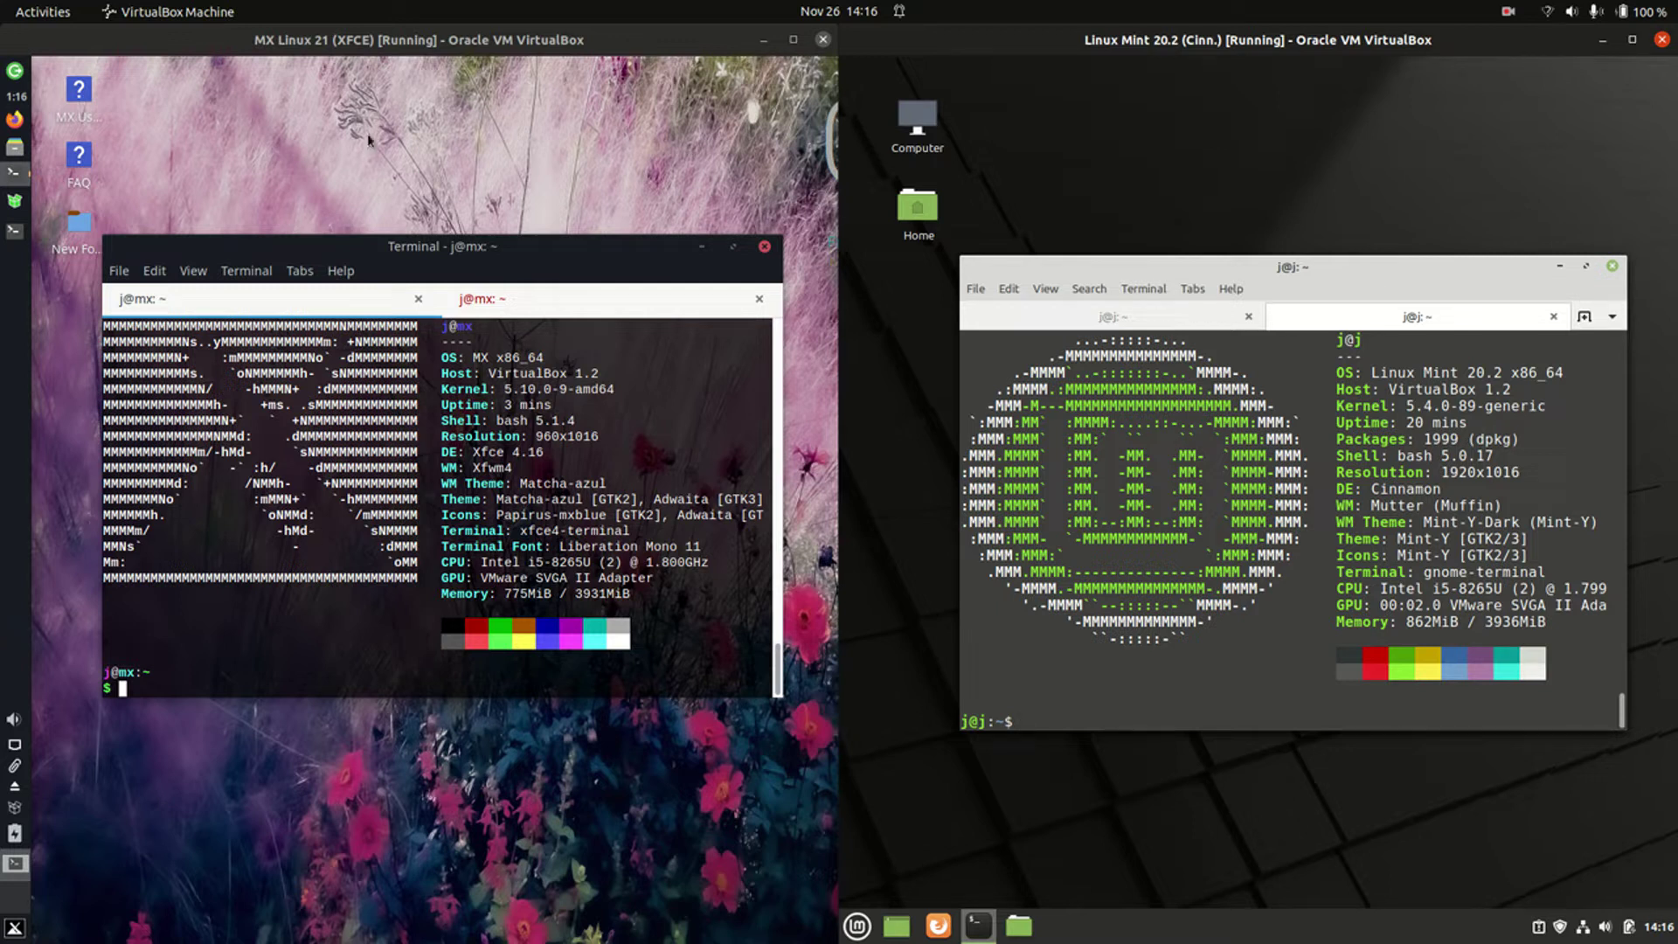
pyautogui.rightClick(387, 120)
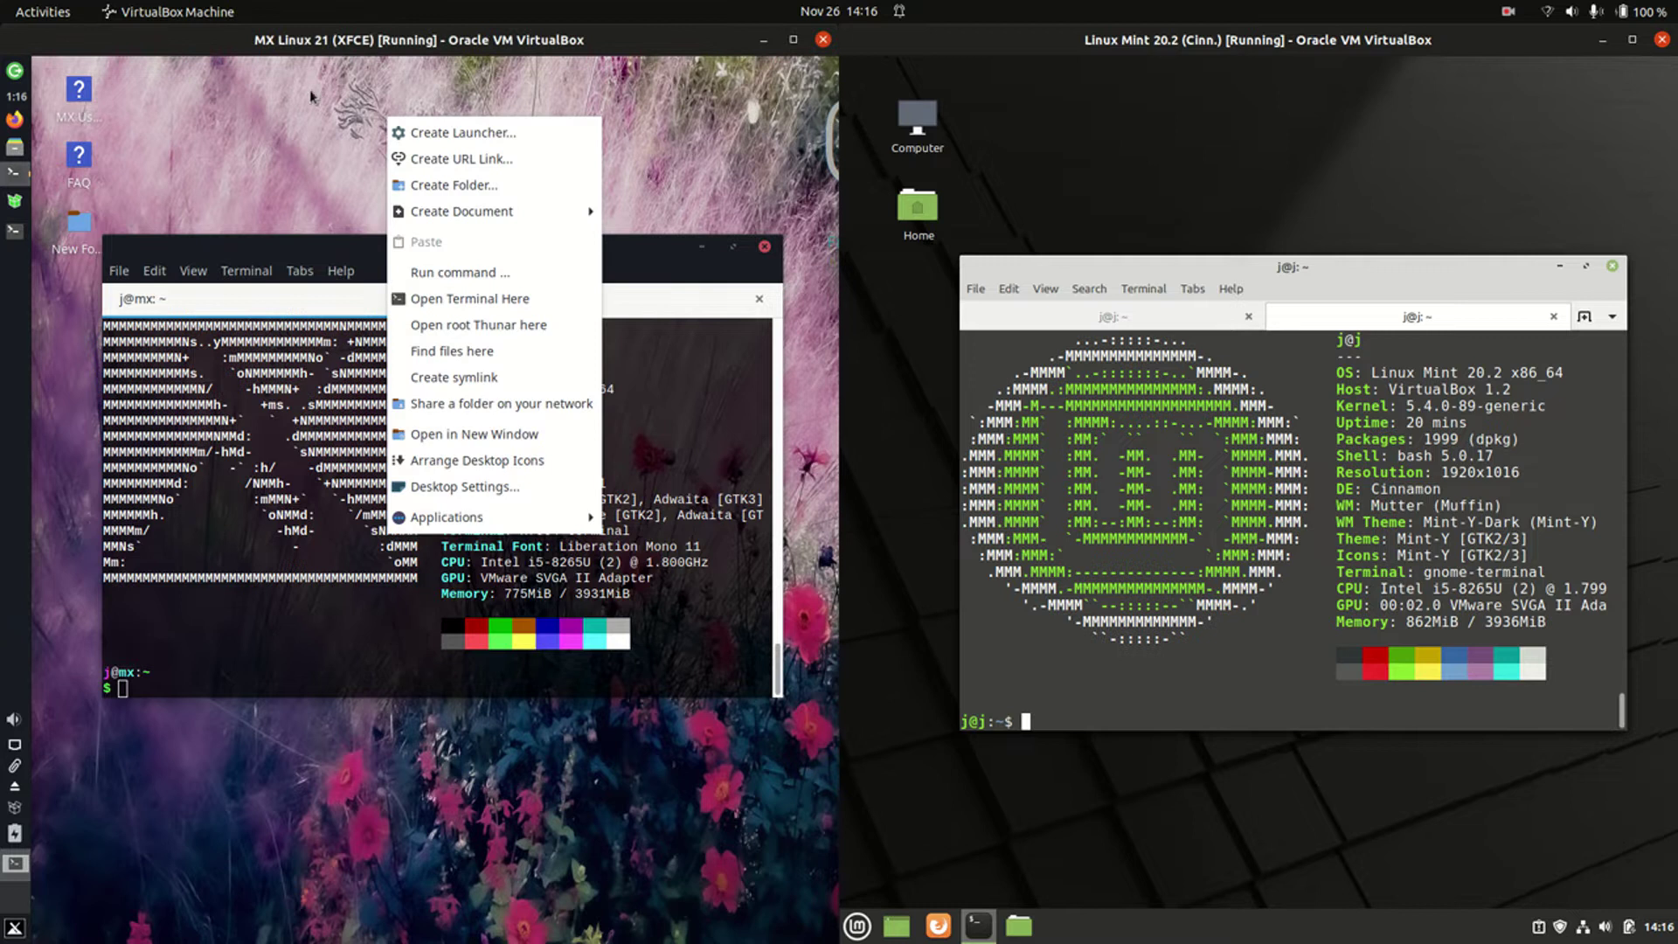
pyautogui.rightClick(1065, 138)
pyautogui.click(228, 177)
pyautogui.press('super')
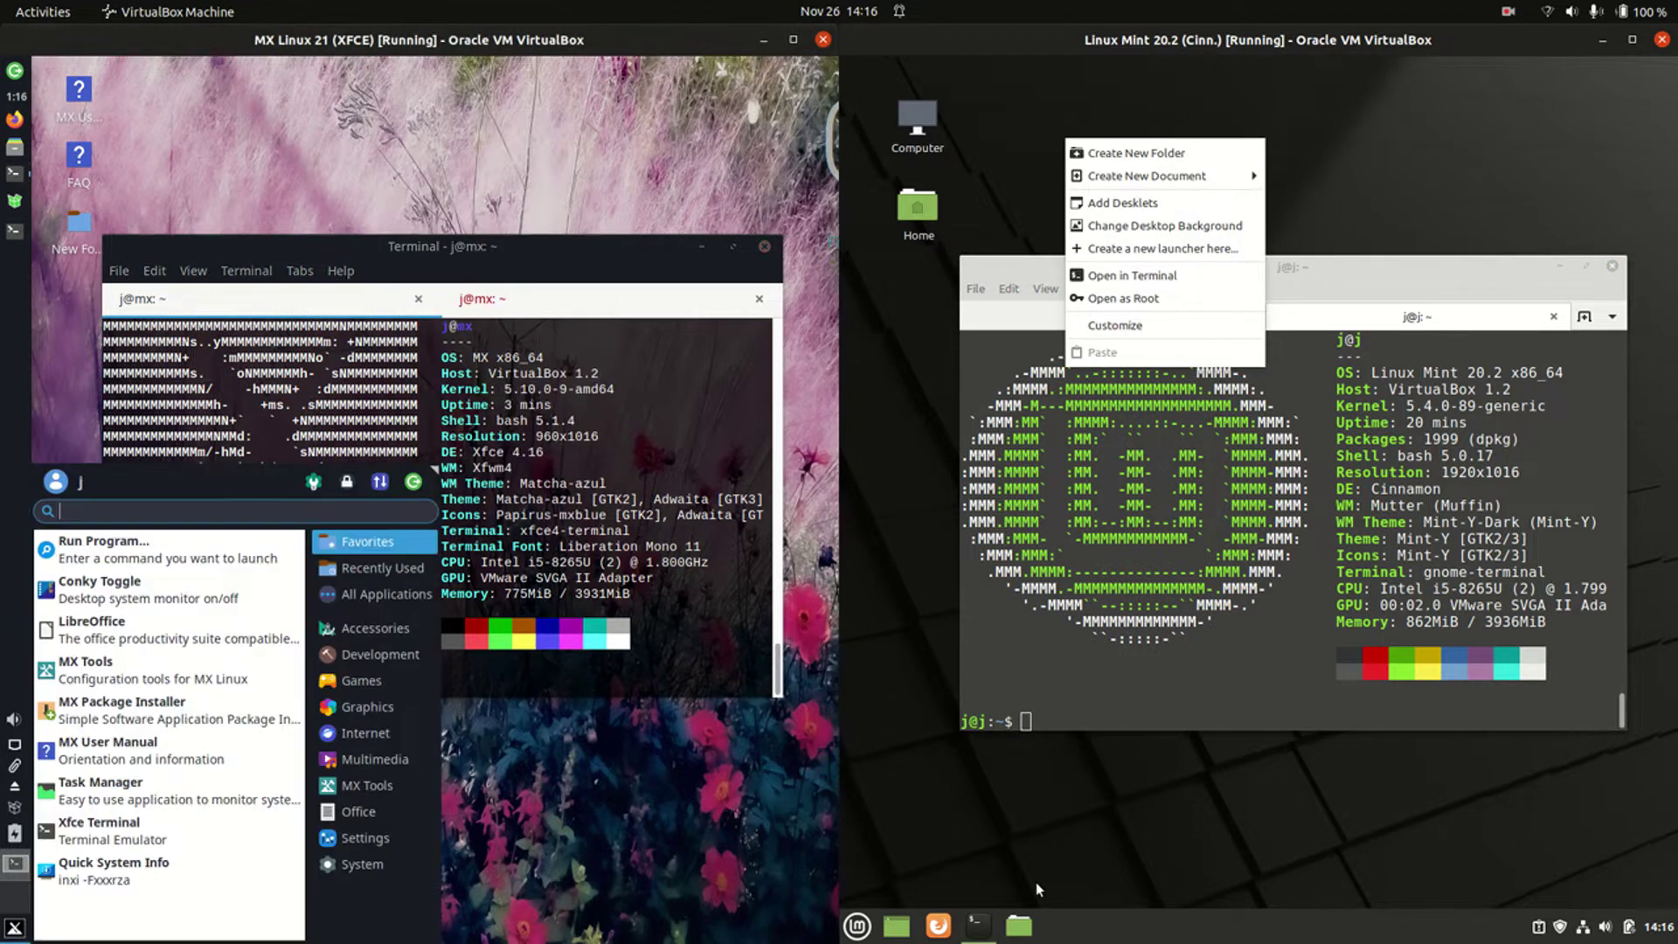
pyautogui.click(859, 924)
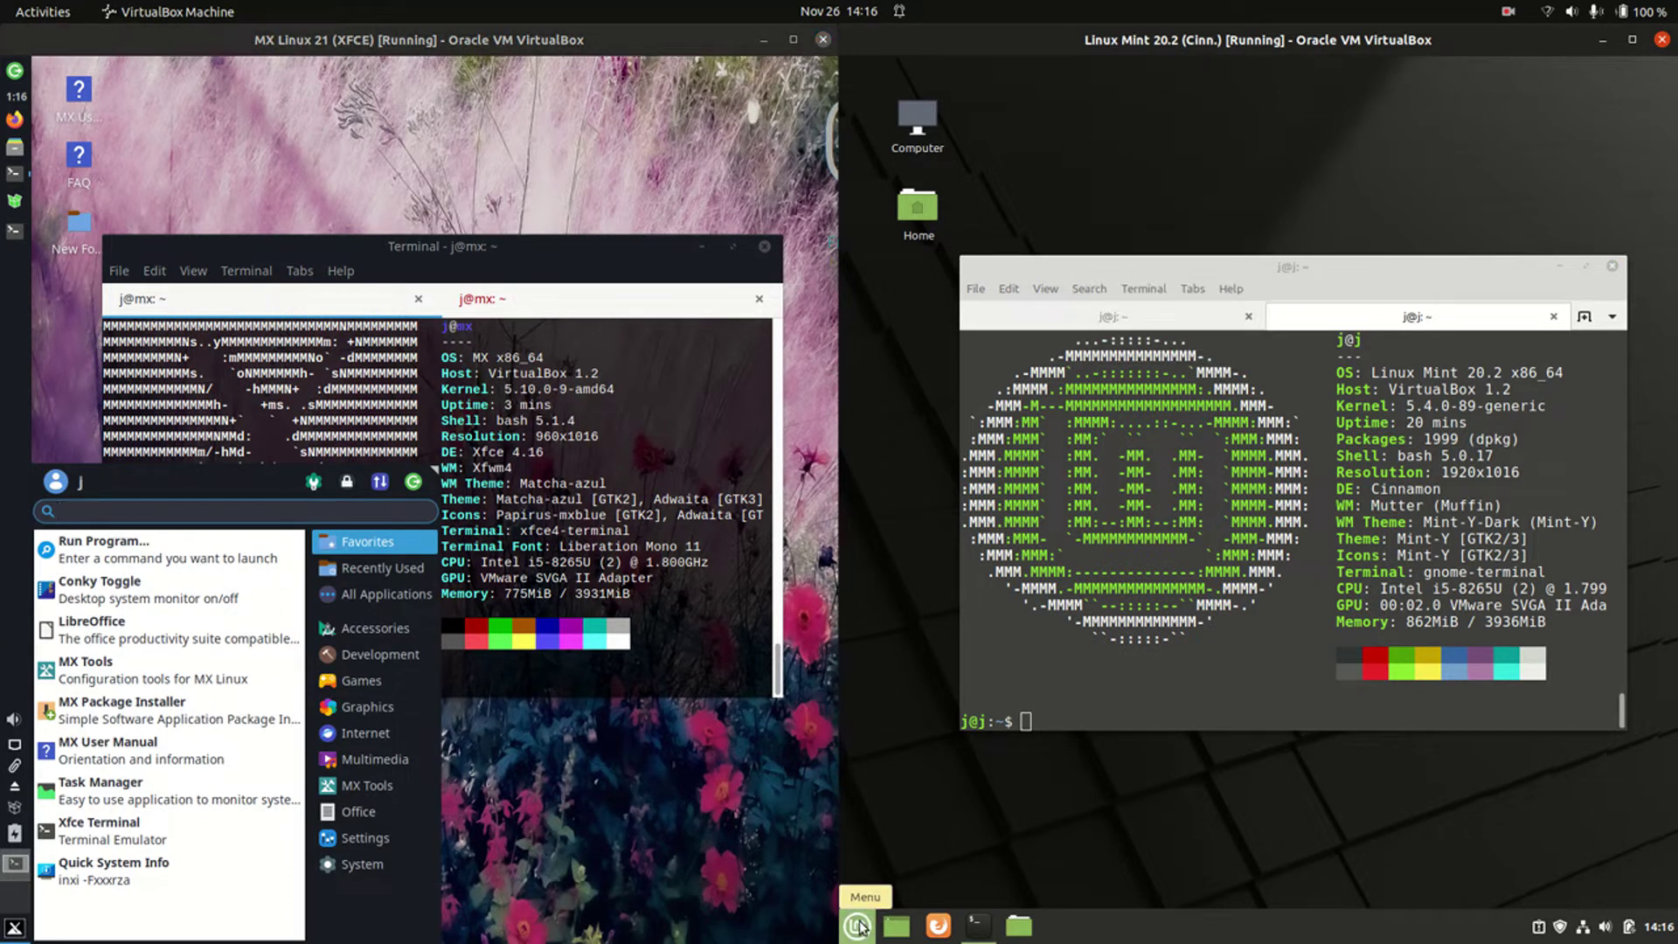
pyautogui.click(542, 849)
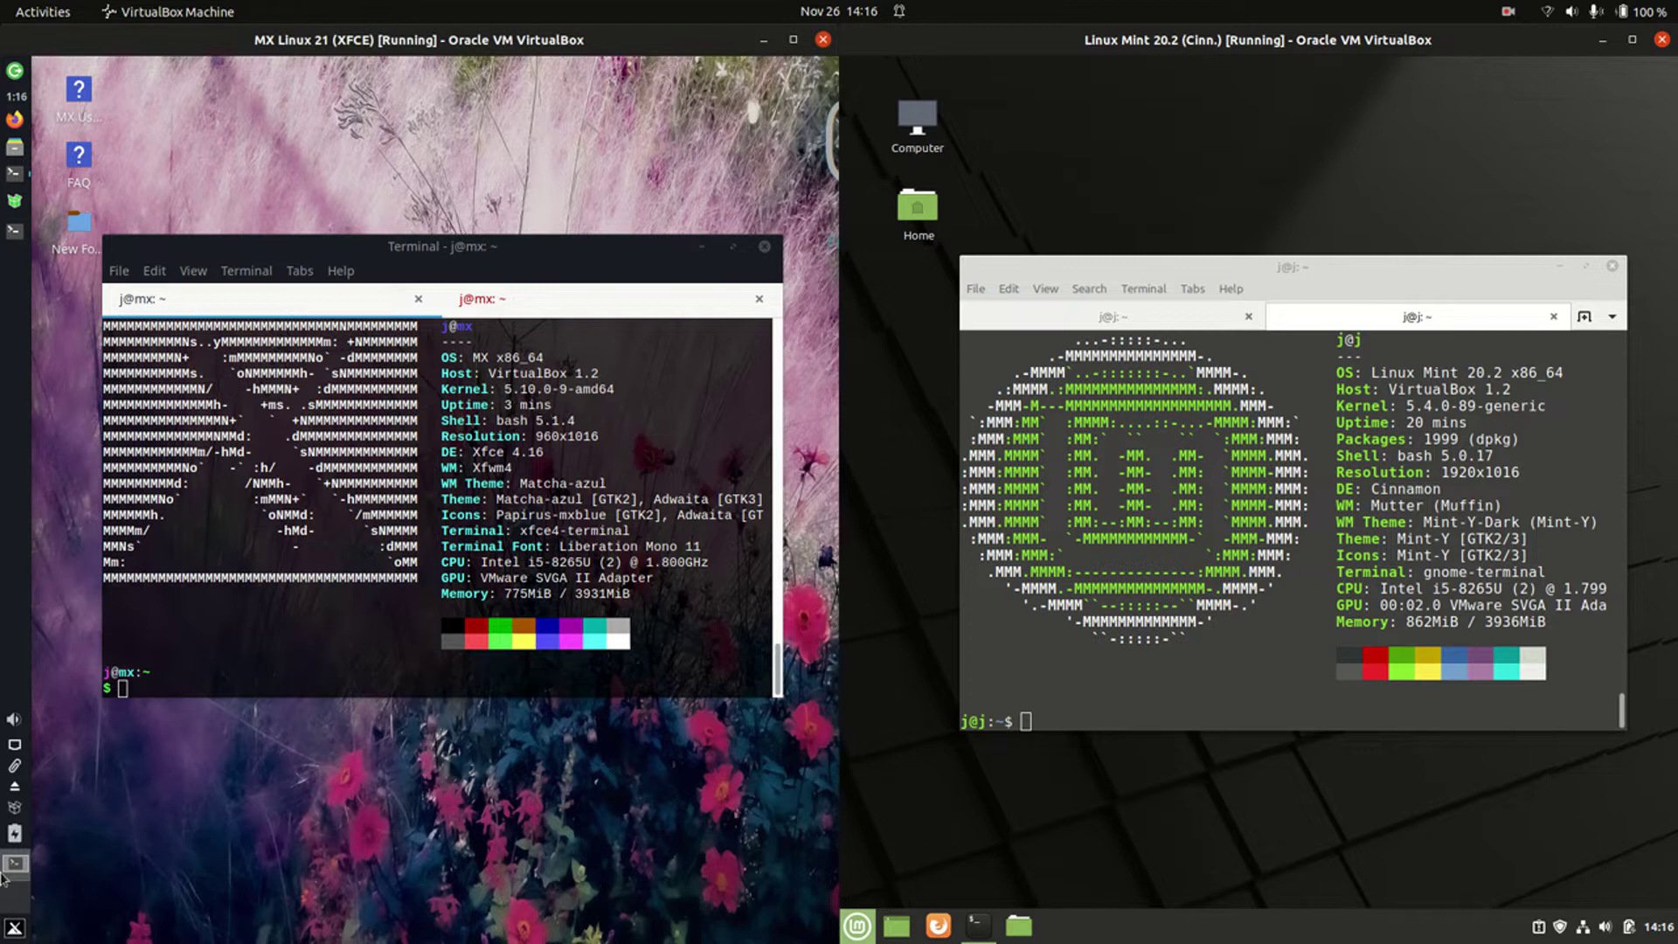
pyautogui.click(14, 927)
pyautogui.click(671, 835)
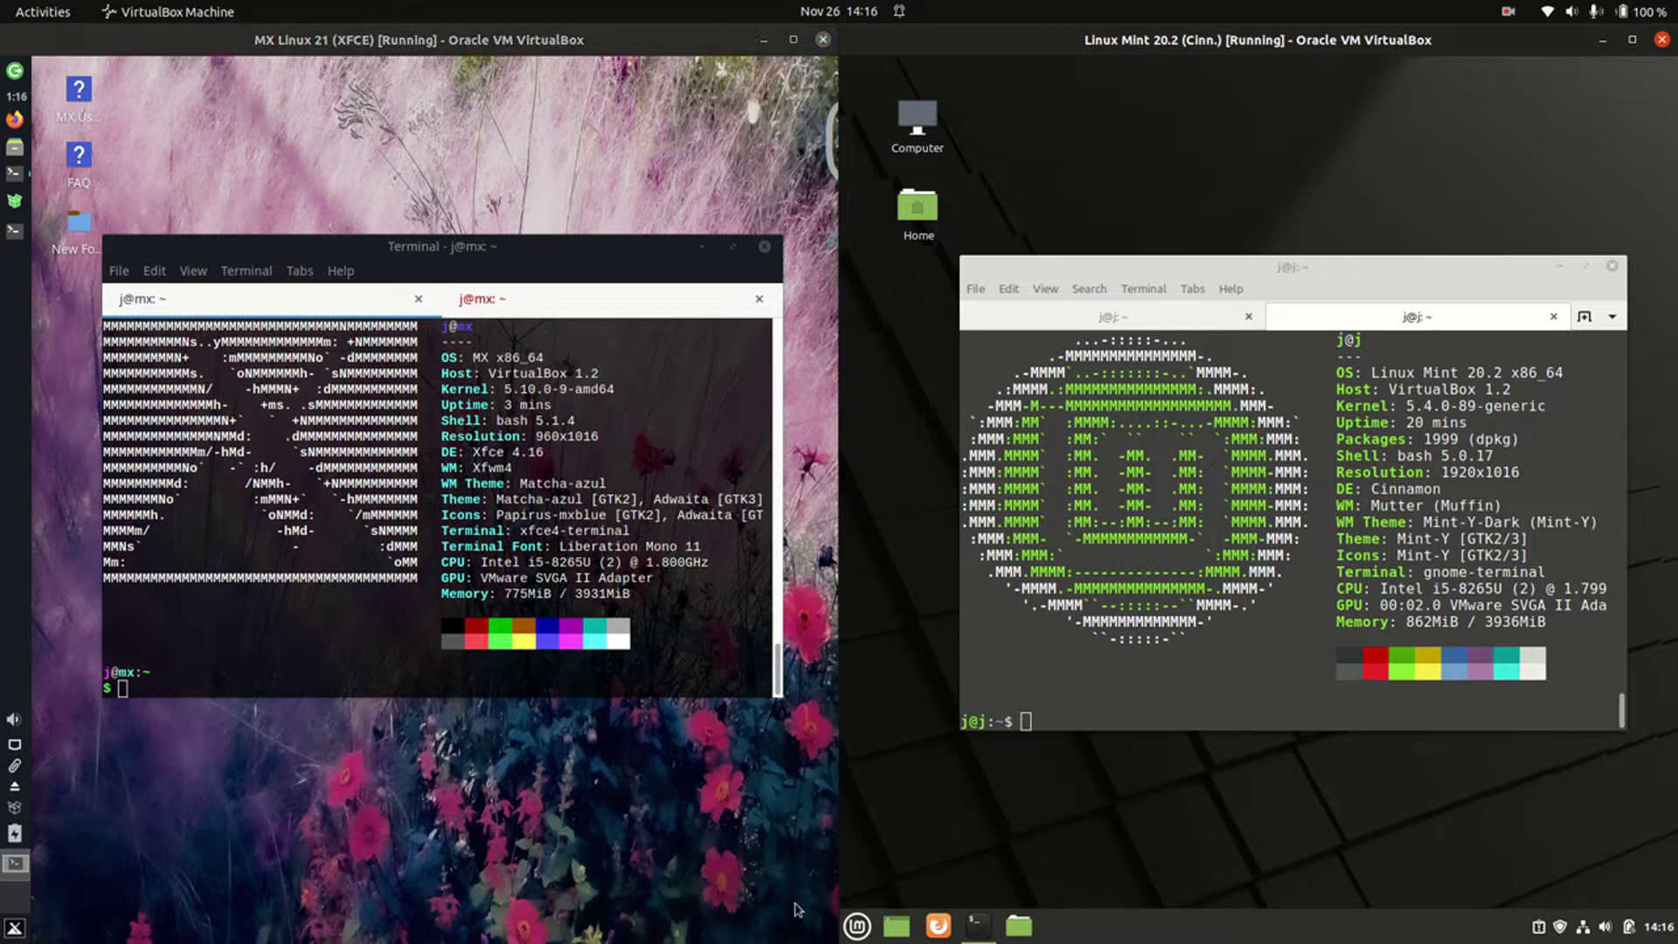
pyautogui.click(856, 923)
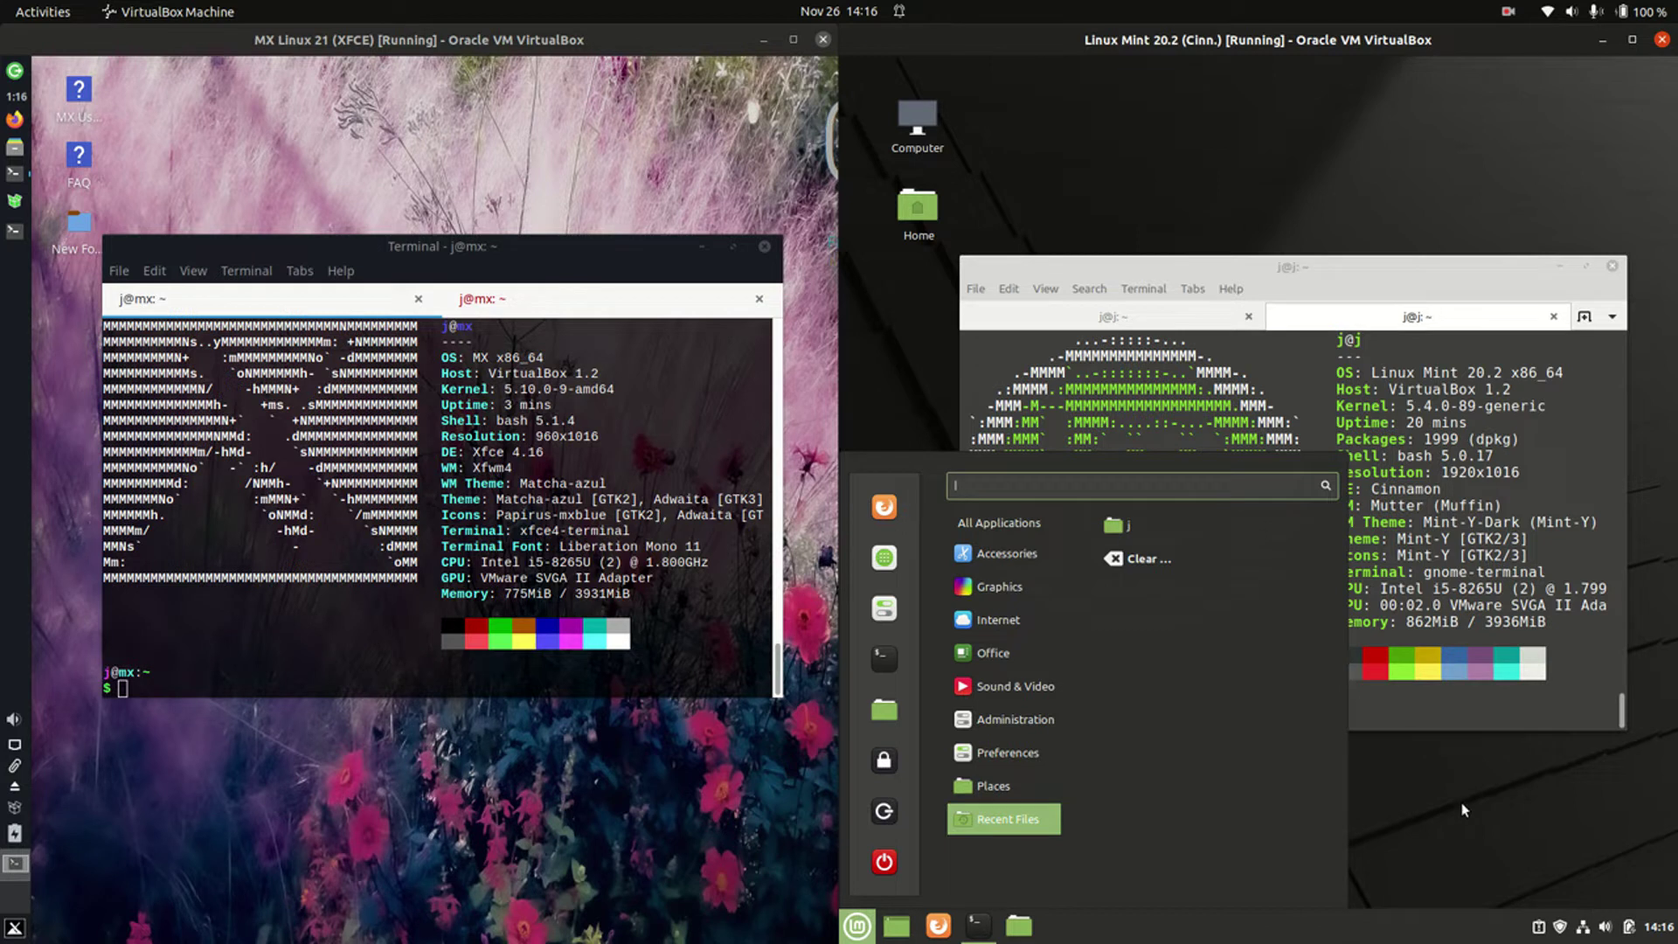
pyautogui.click(9, 929)
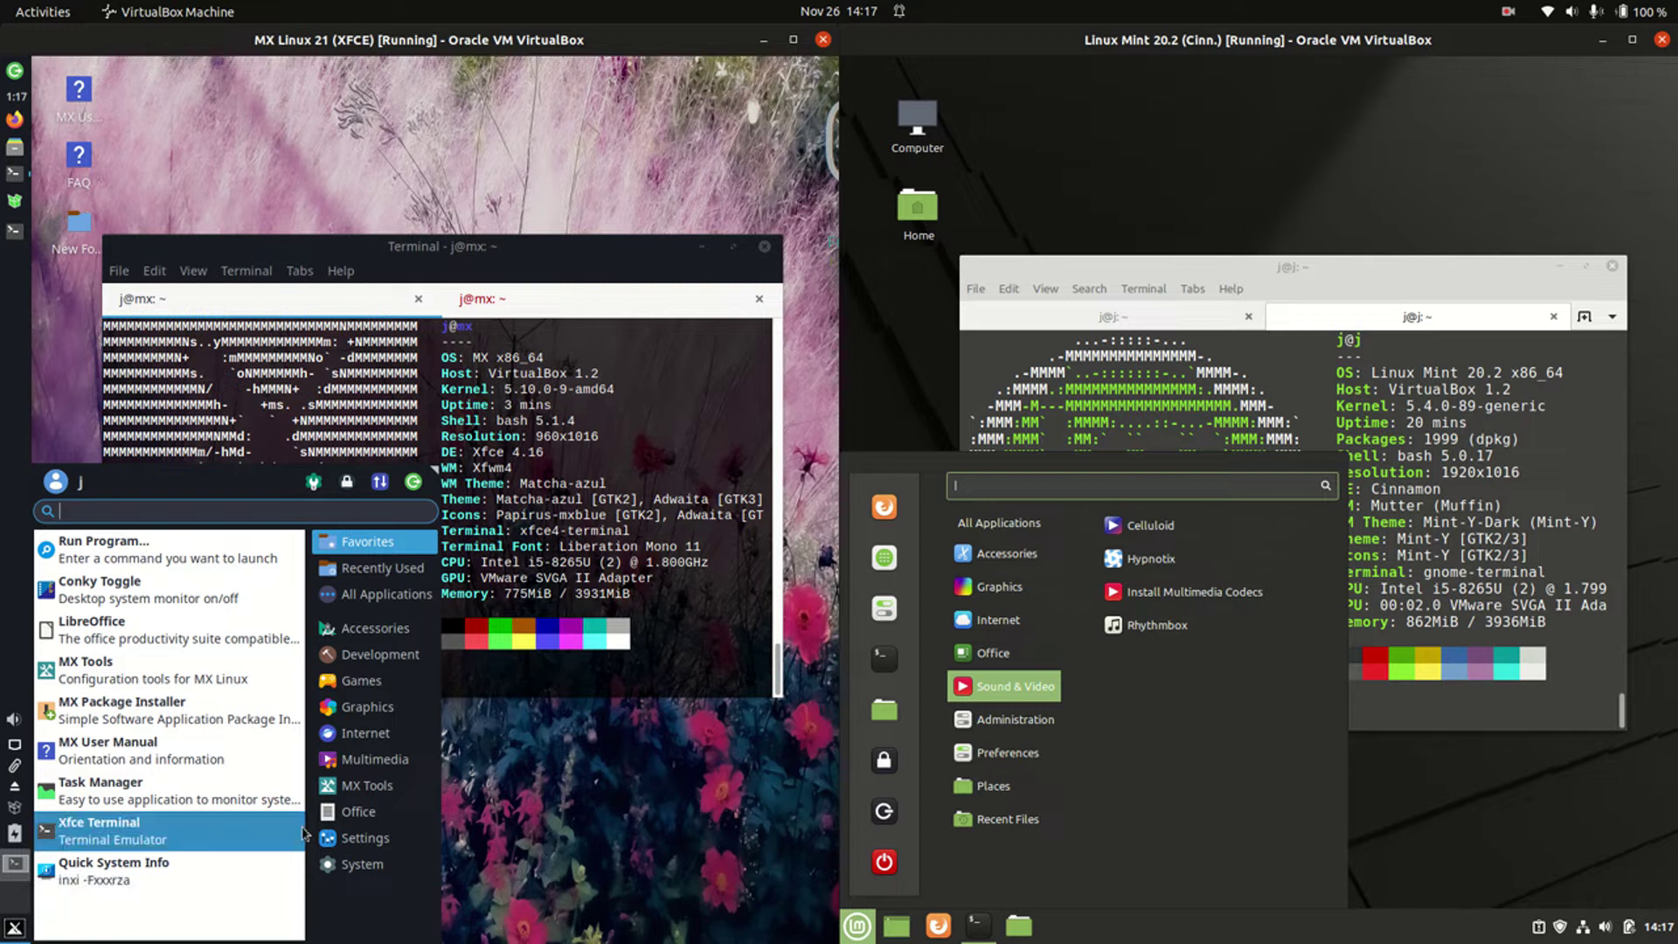
pyautogui.click(561, 738)
pyautogui.click(1327, 460)
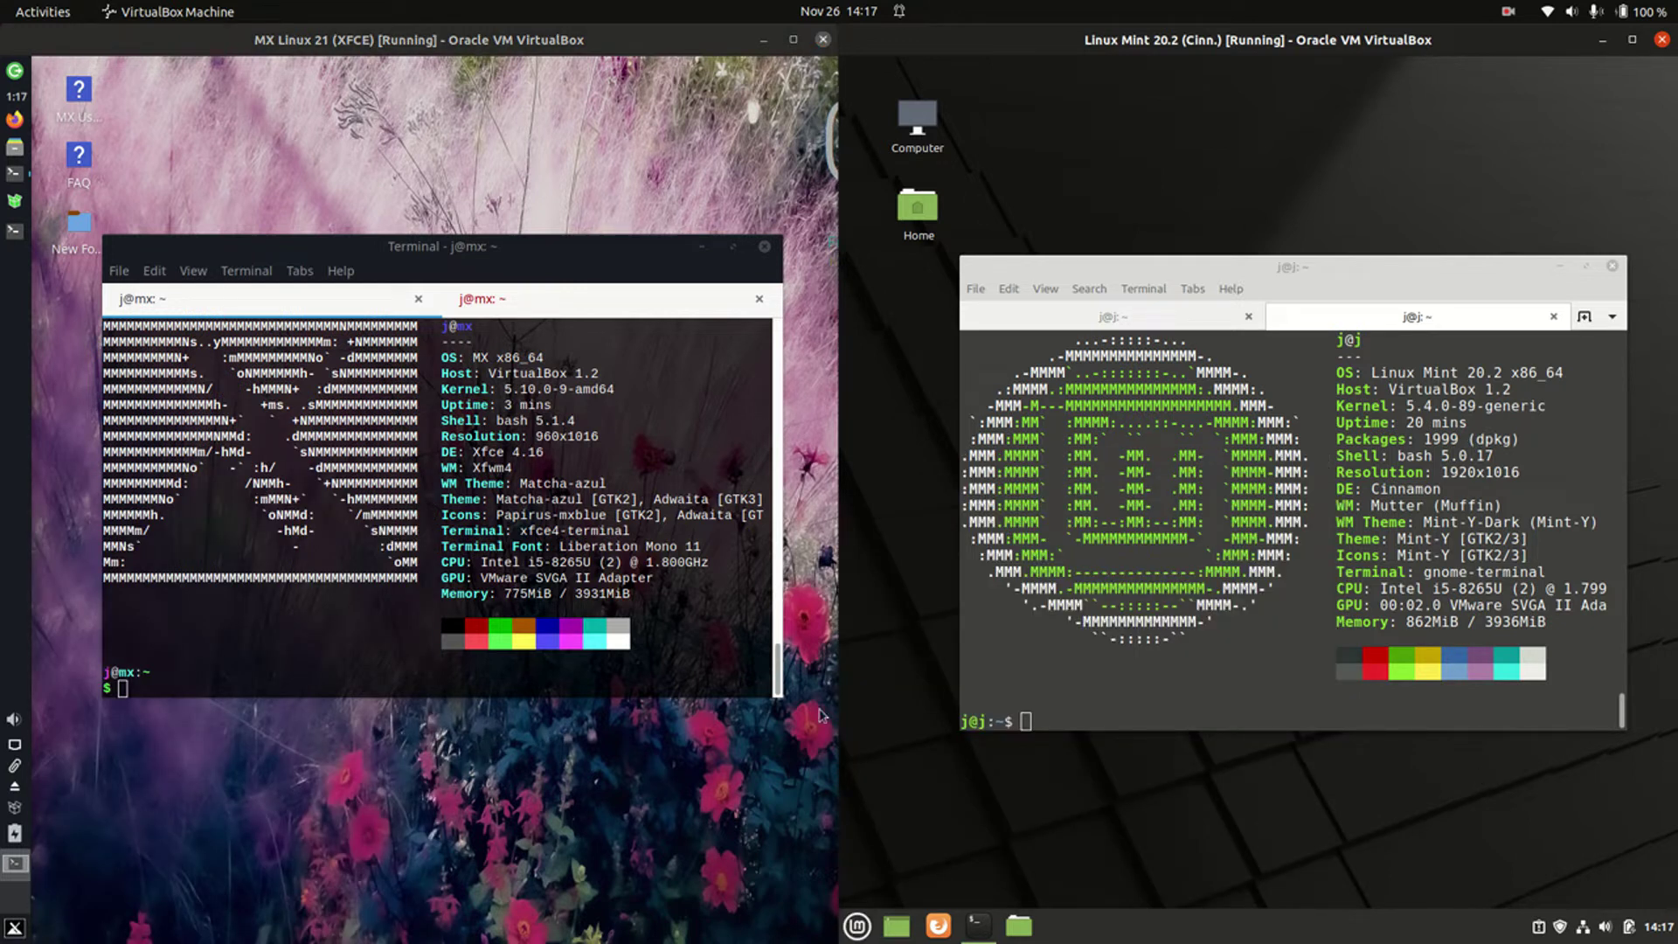
# Open the MX Thunar home folder and show the About boxes for Thunar and Nemo.
pyautogui.click(255, 757)
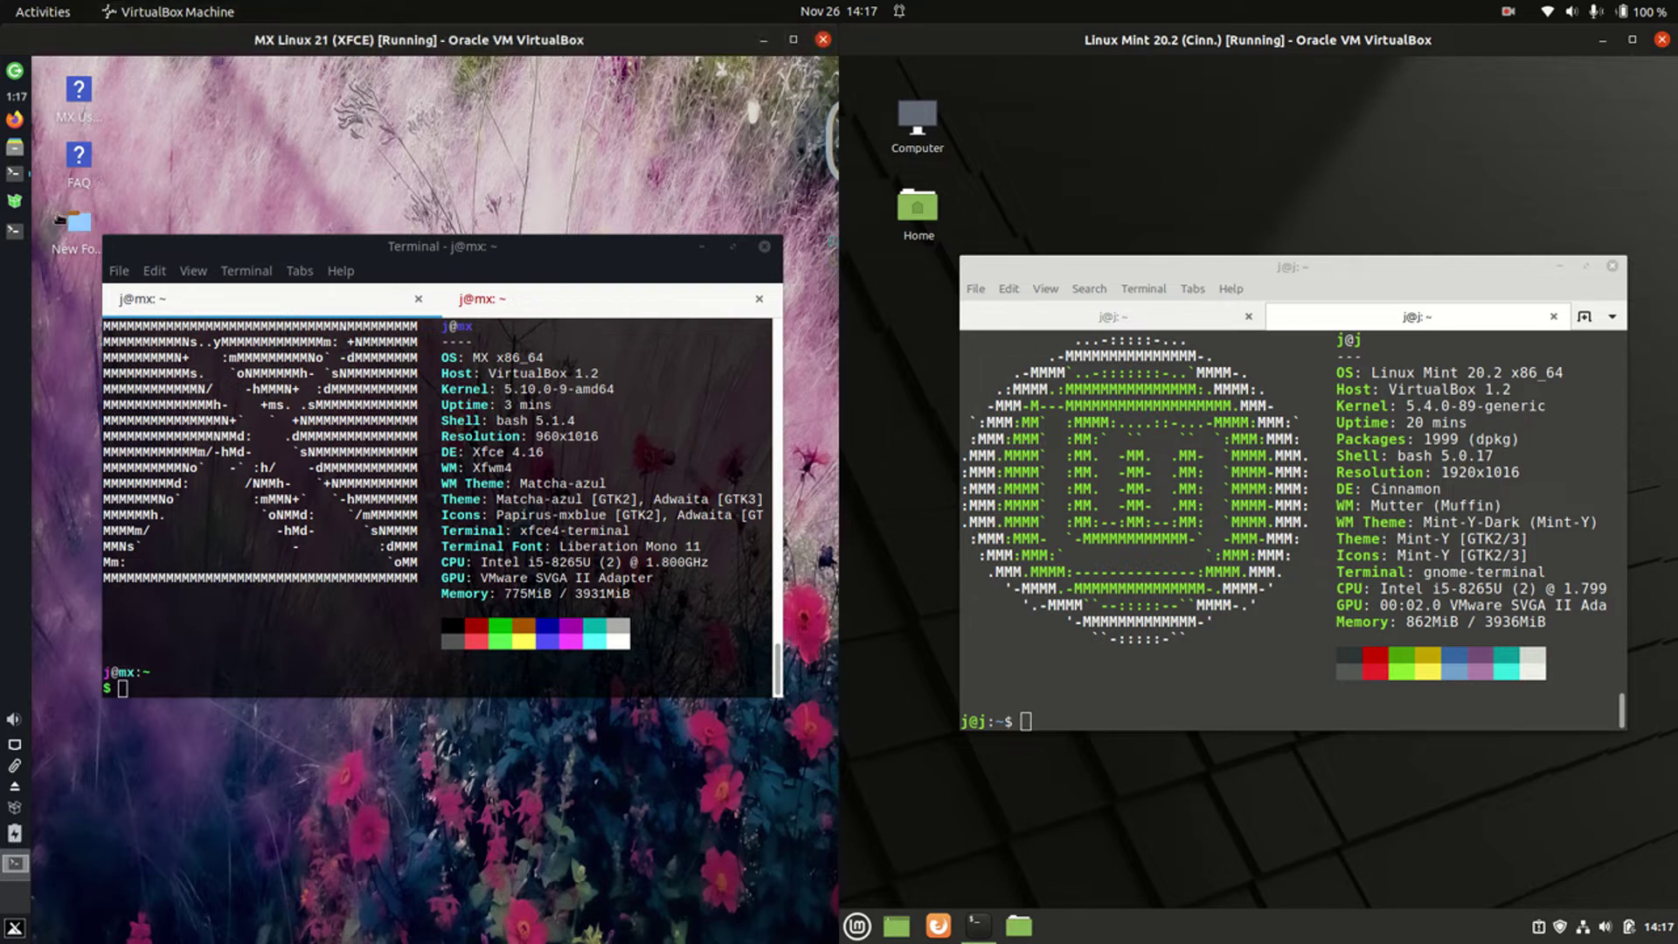
pyautogui.click(15, 147)
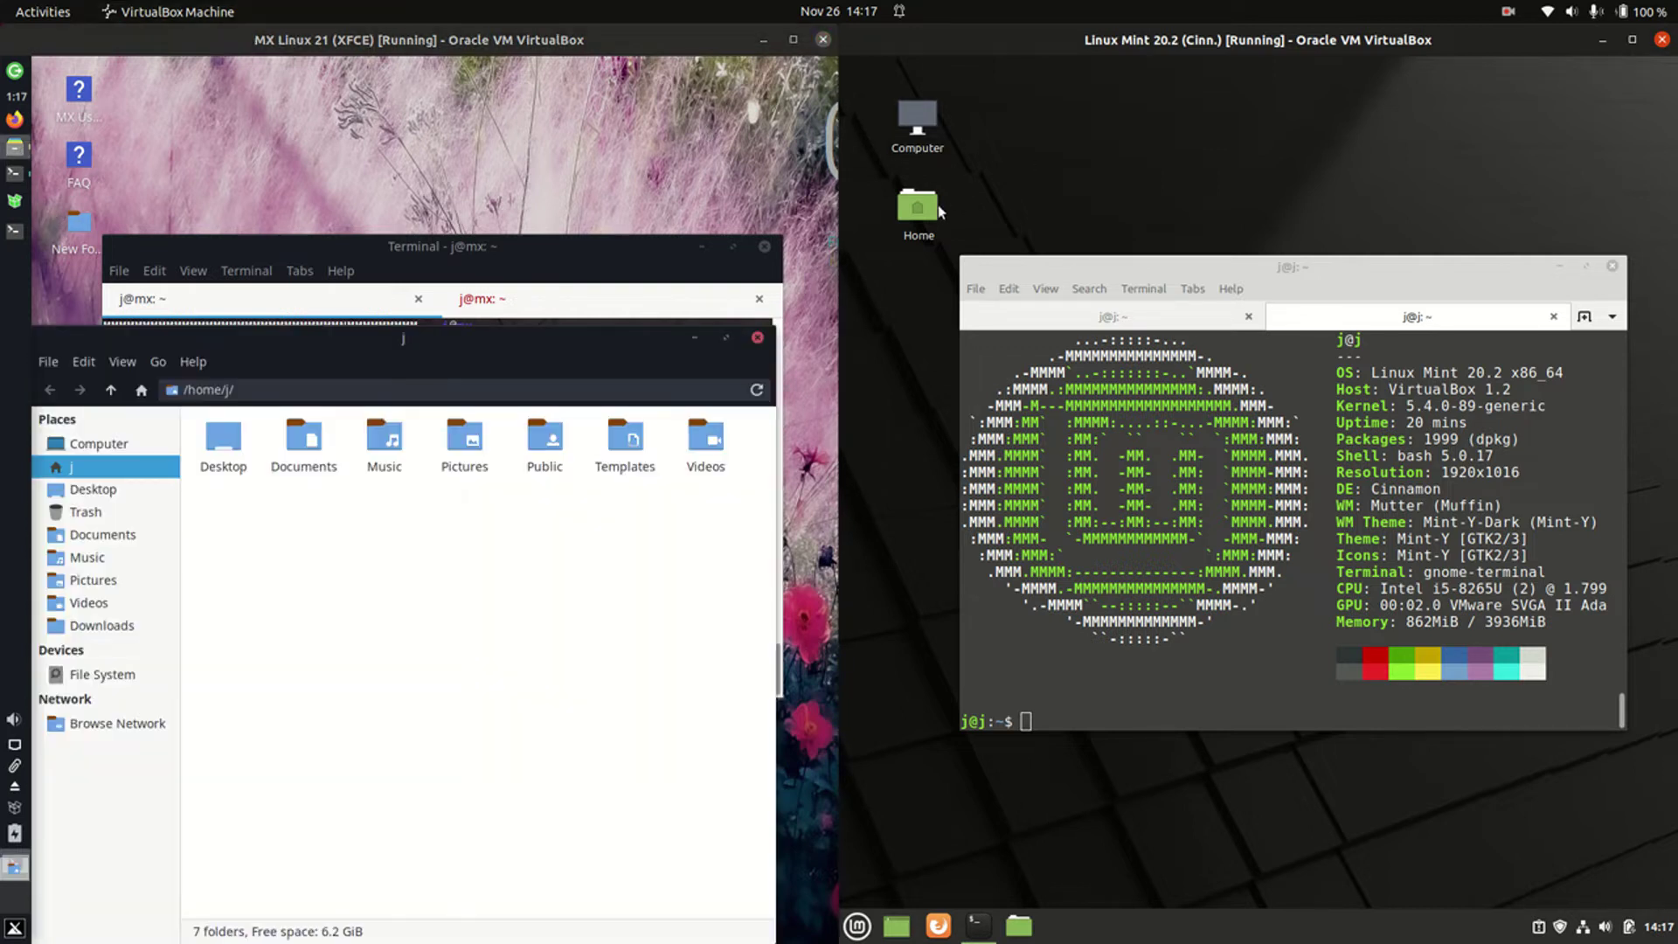
pyautogui.moveTo(494, 332); pyautogui.dragTo(583, 147)
pyautogui.click(282, 177)
pyautogui.click(288, 233)
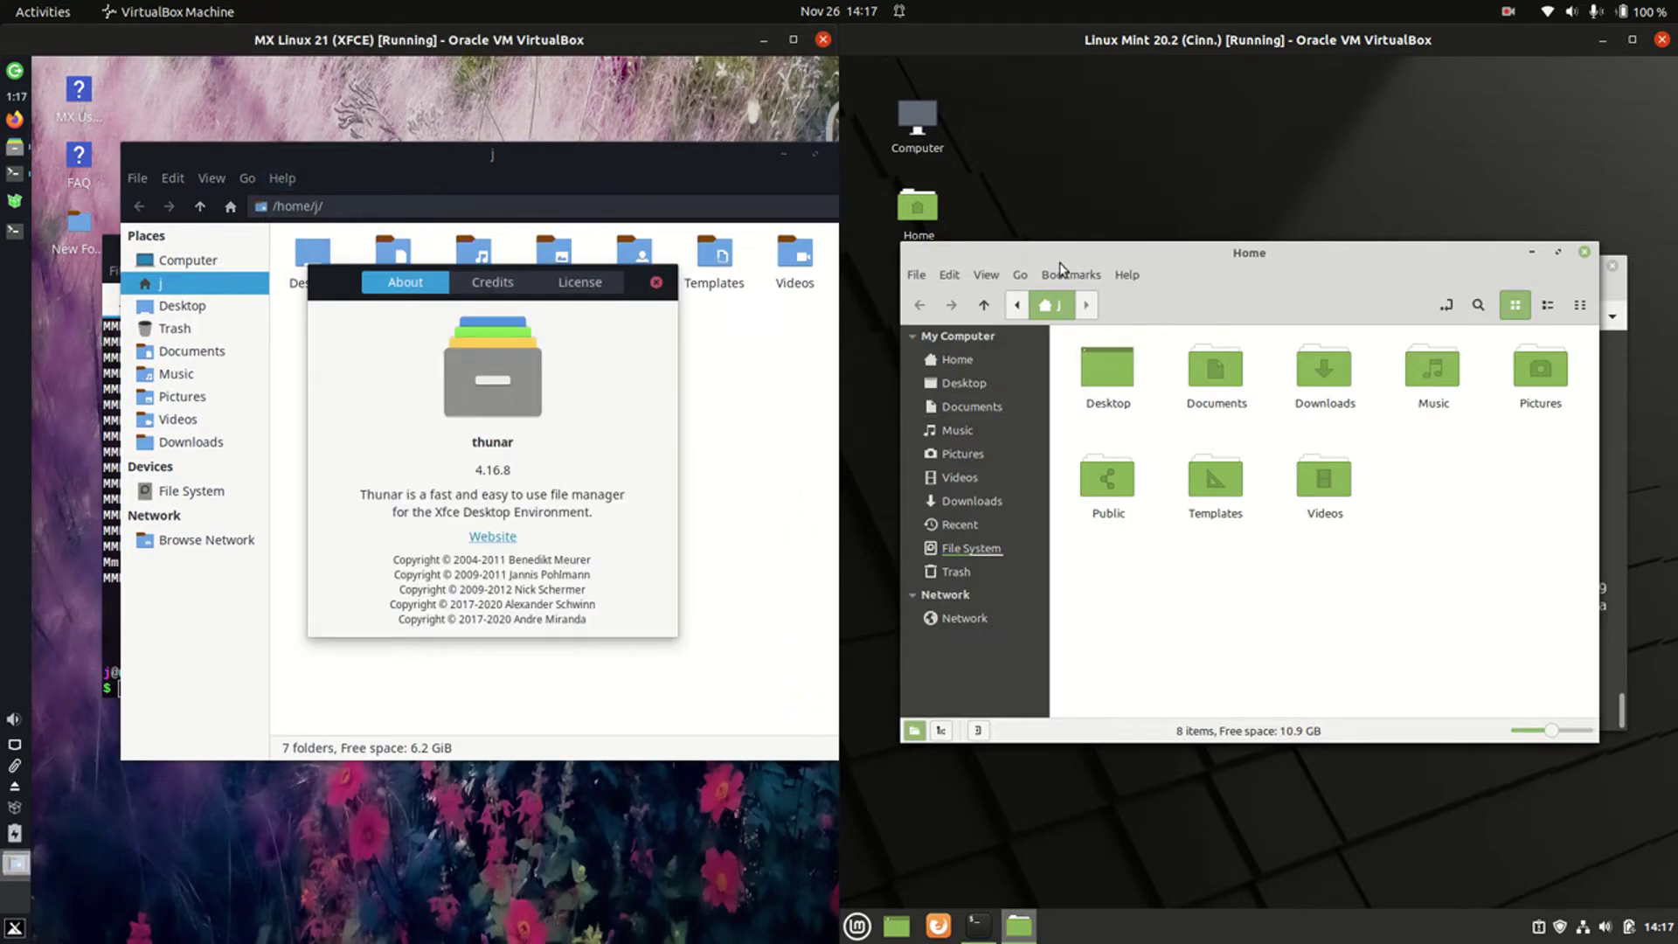
pyautogui.click(1128, 274)
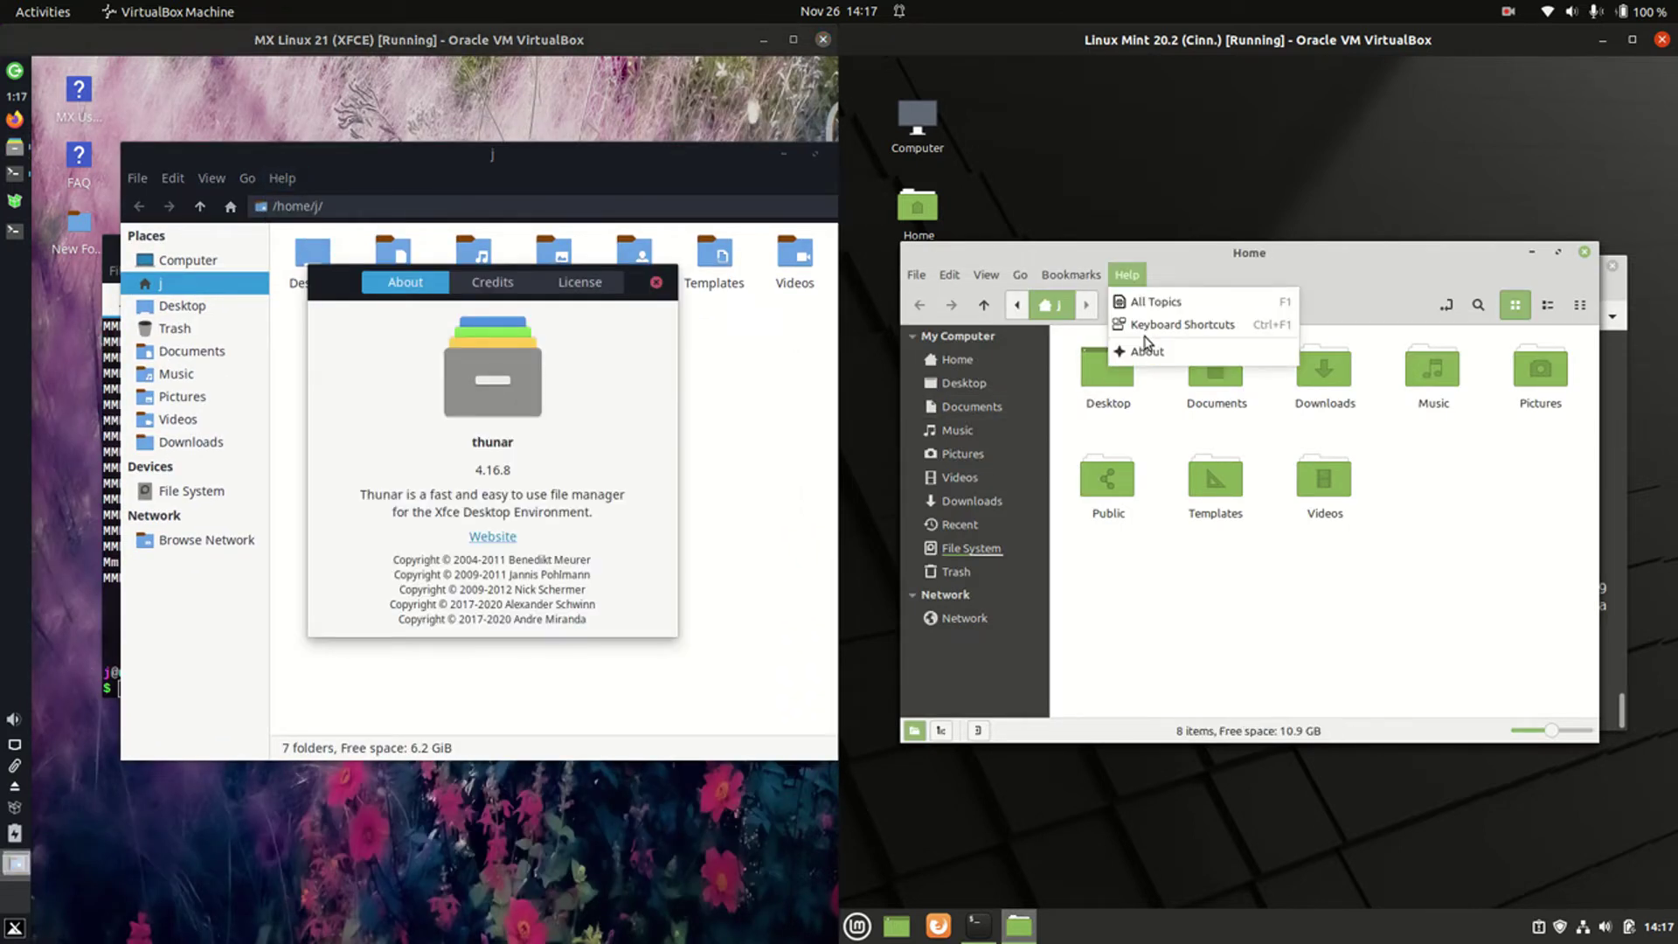
pyautogui.click(1139, 344)
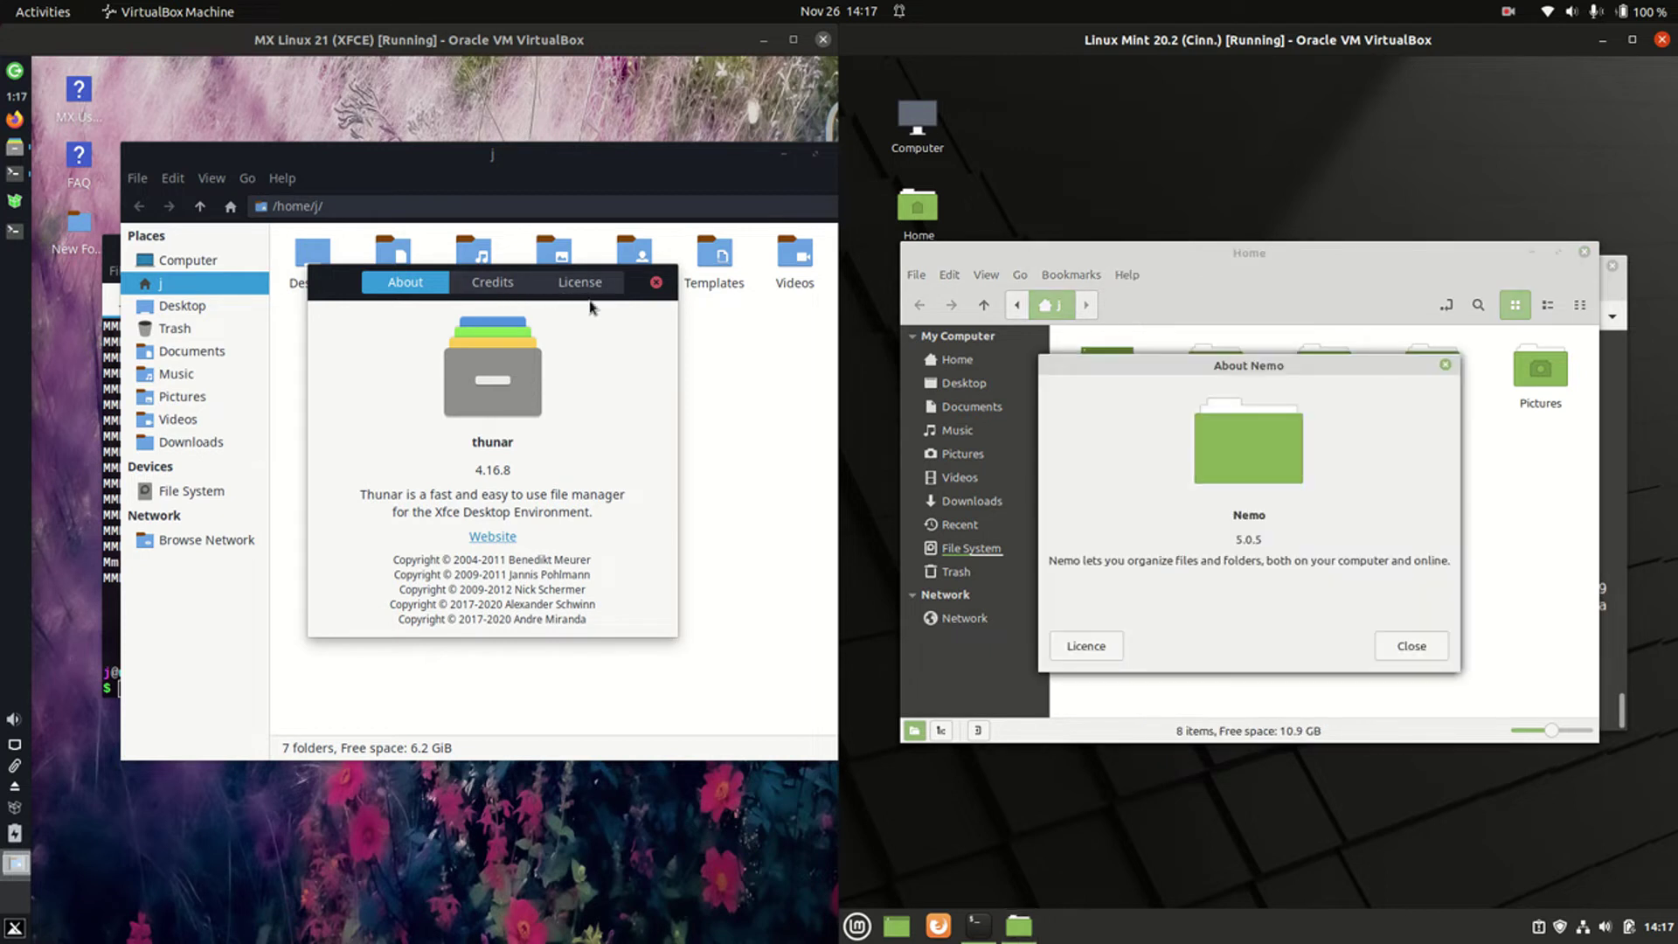
# Close the About Nemo and Thunar boxes, then the MX and Mint Home windows.
pyautogui.moveTo(639, 295); pyautogui.dragTo(616, 295)
pyautogui.moveTo(1292, 367); pyautogui.dragTo(1321, 327)
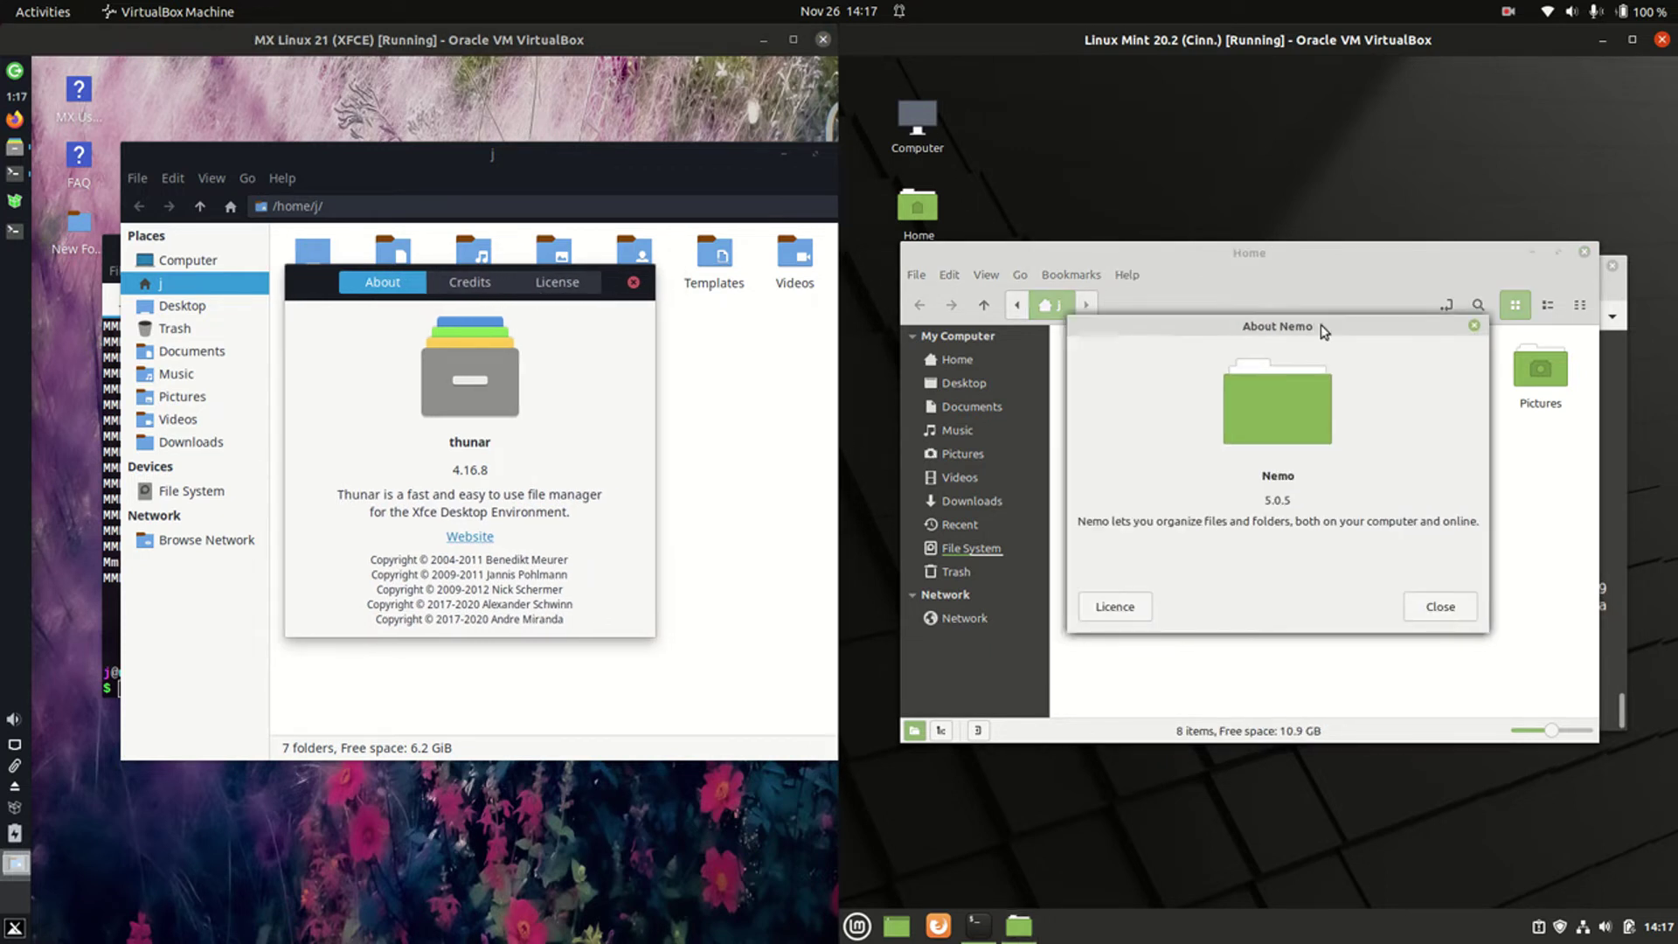
pyautogui.click(1446, 609)
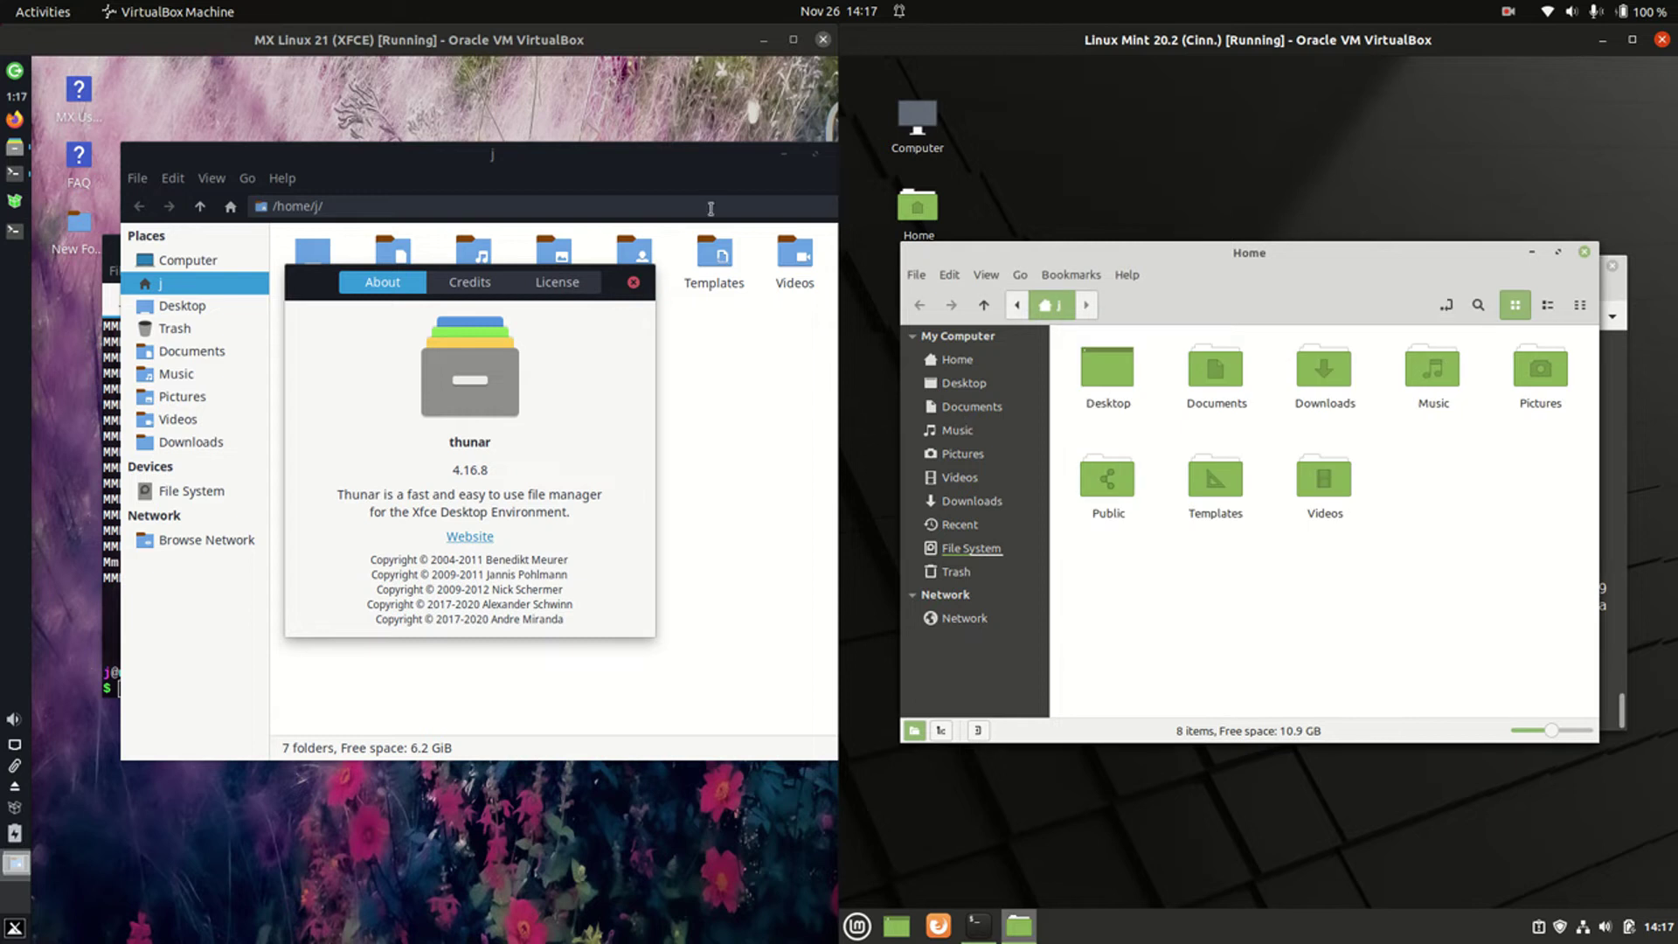
pyautogui.click(635, 282)
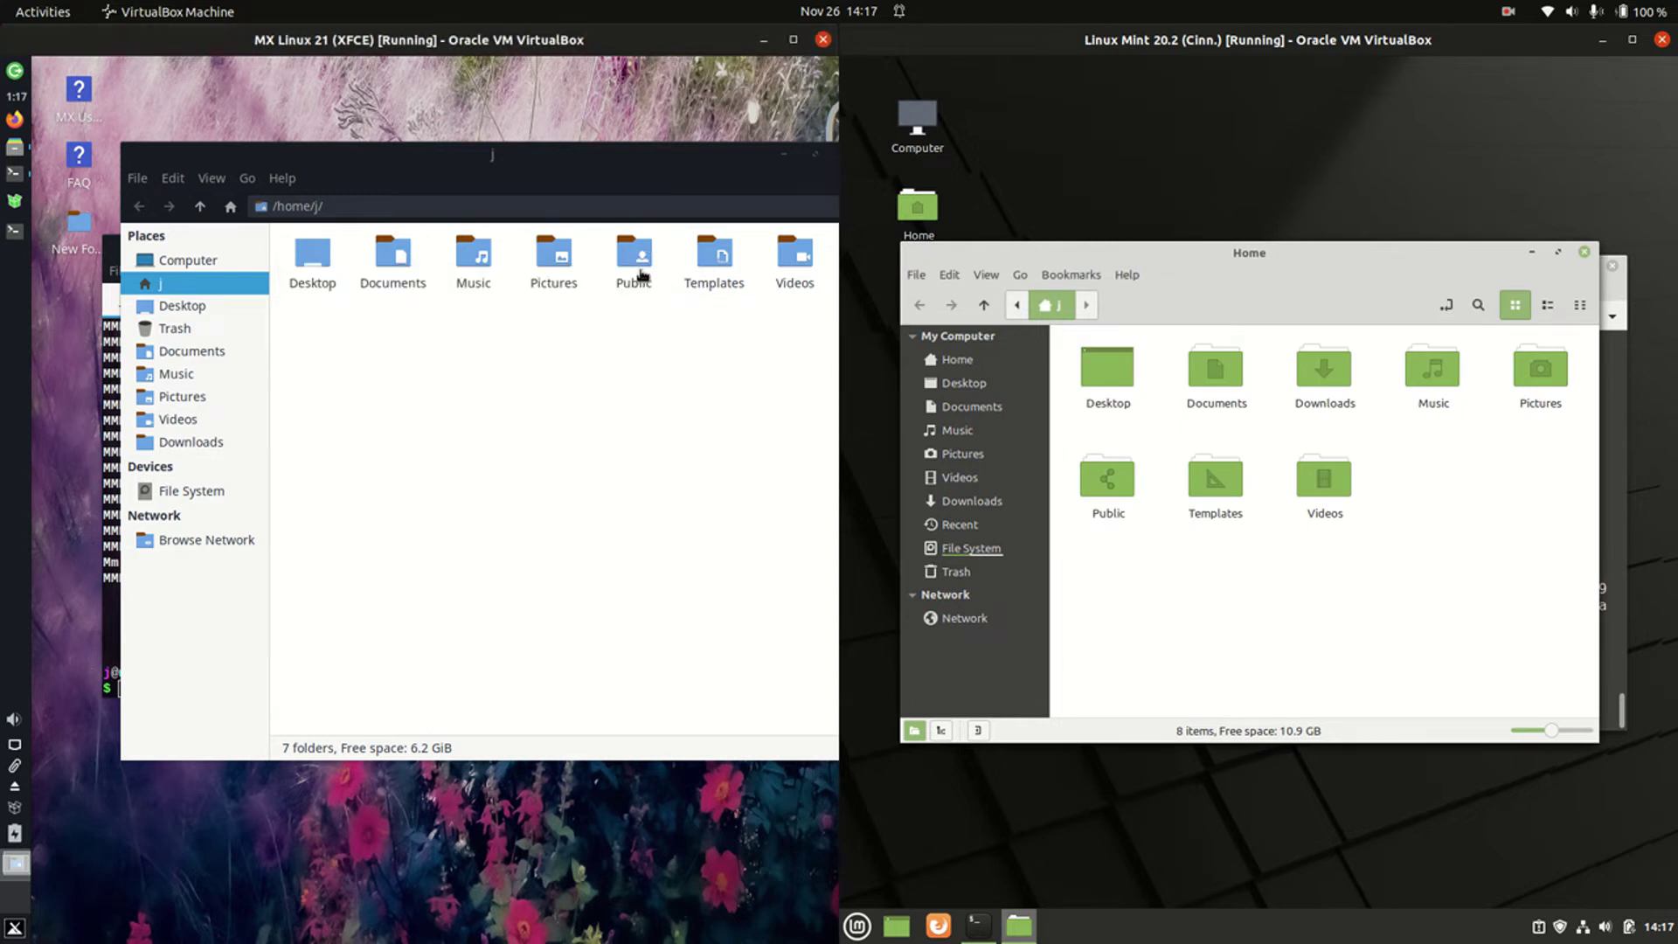
pyautogui.click(802, 178)
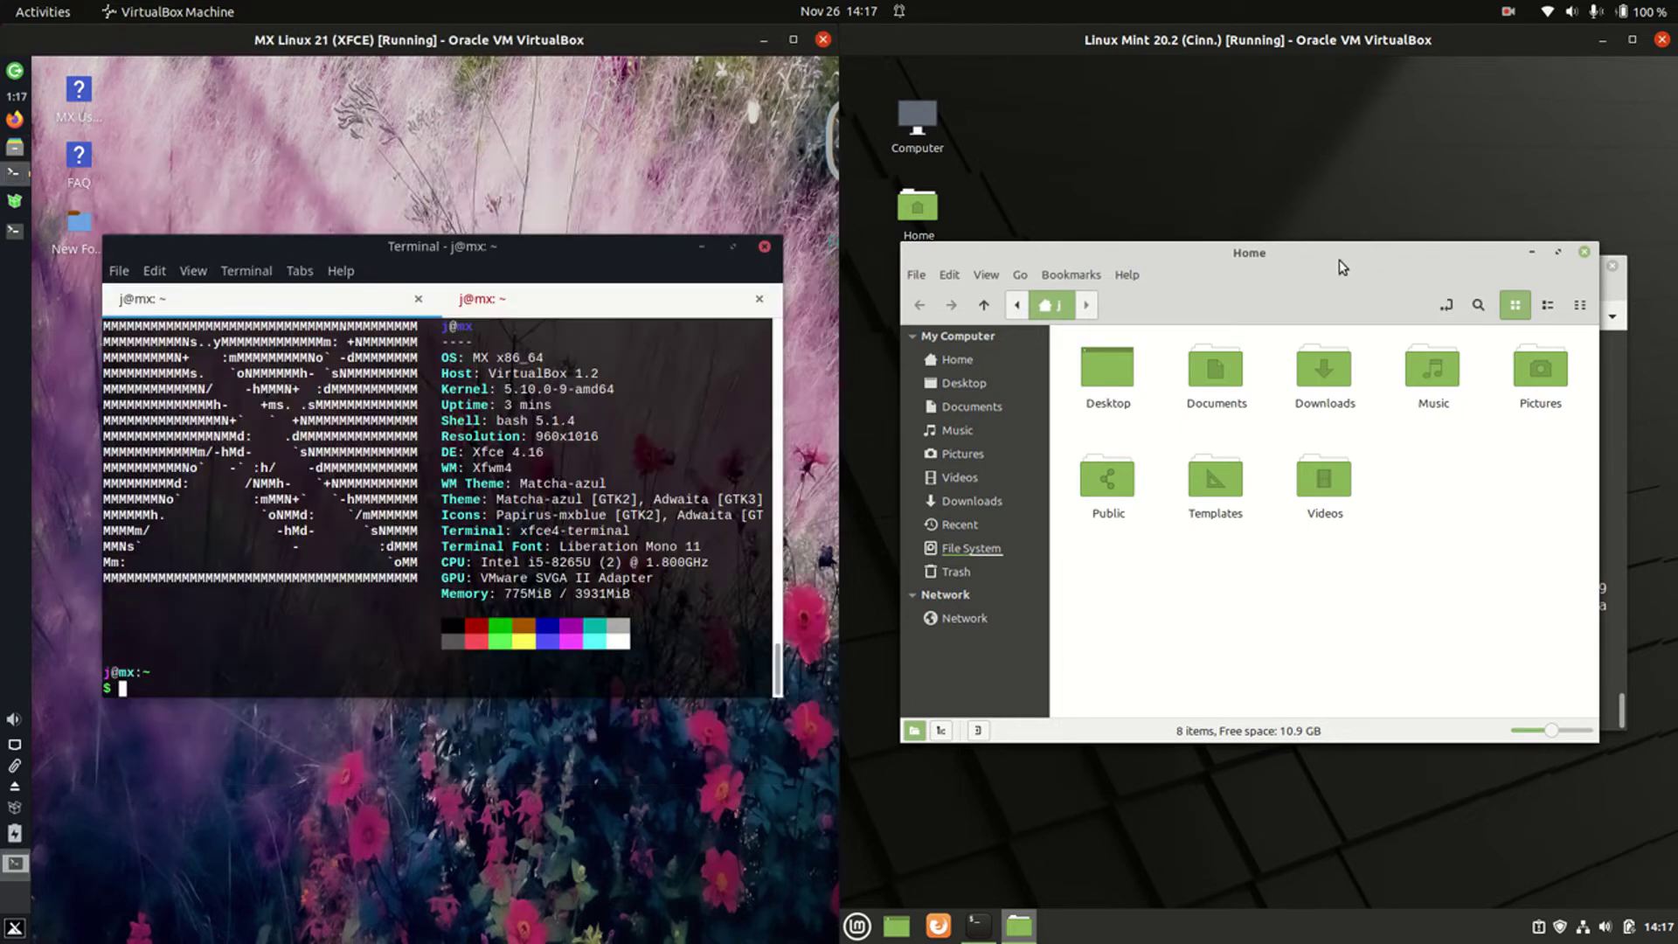
pyautogui.moveTo(1339, 260); pyautogui.dragTo(1354, 265)
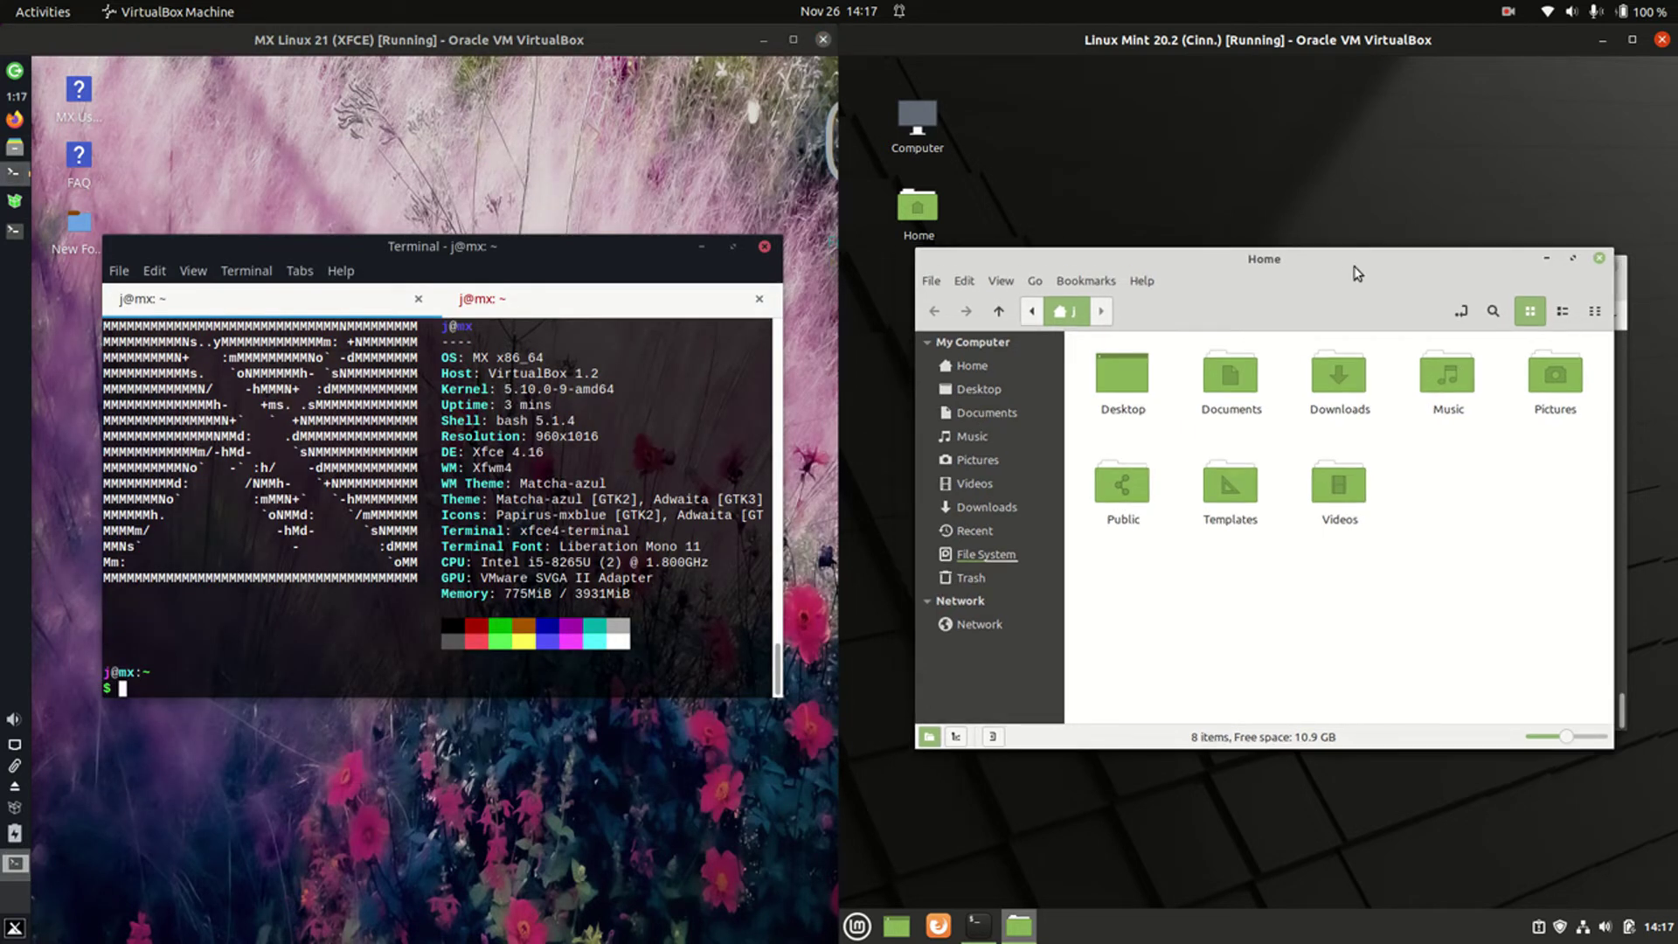
pyautogui.click(1599, 260)
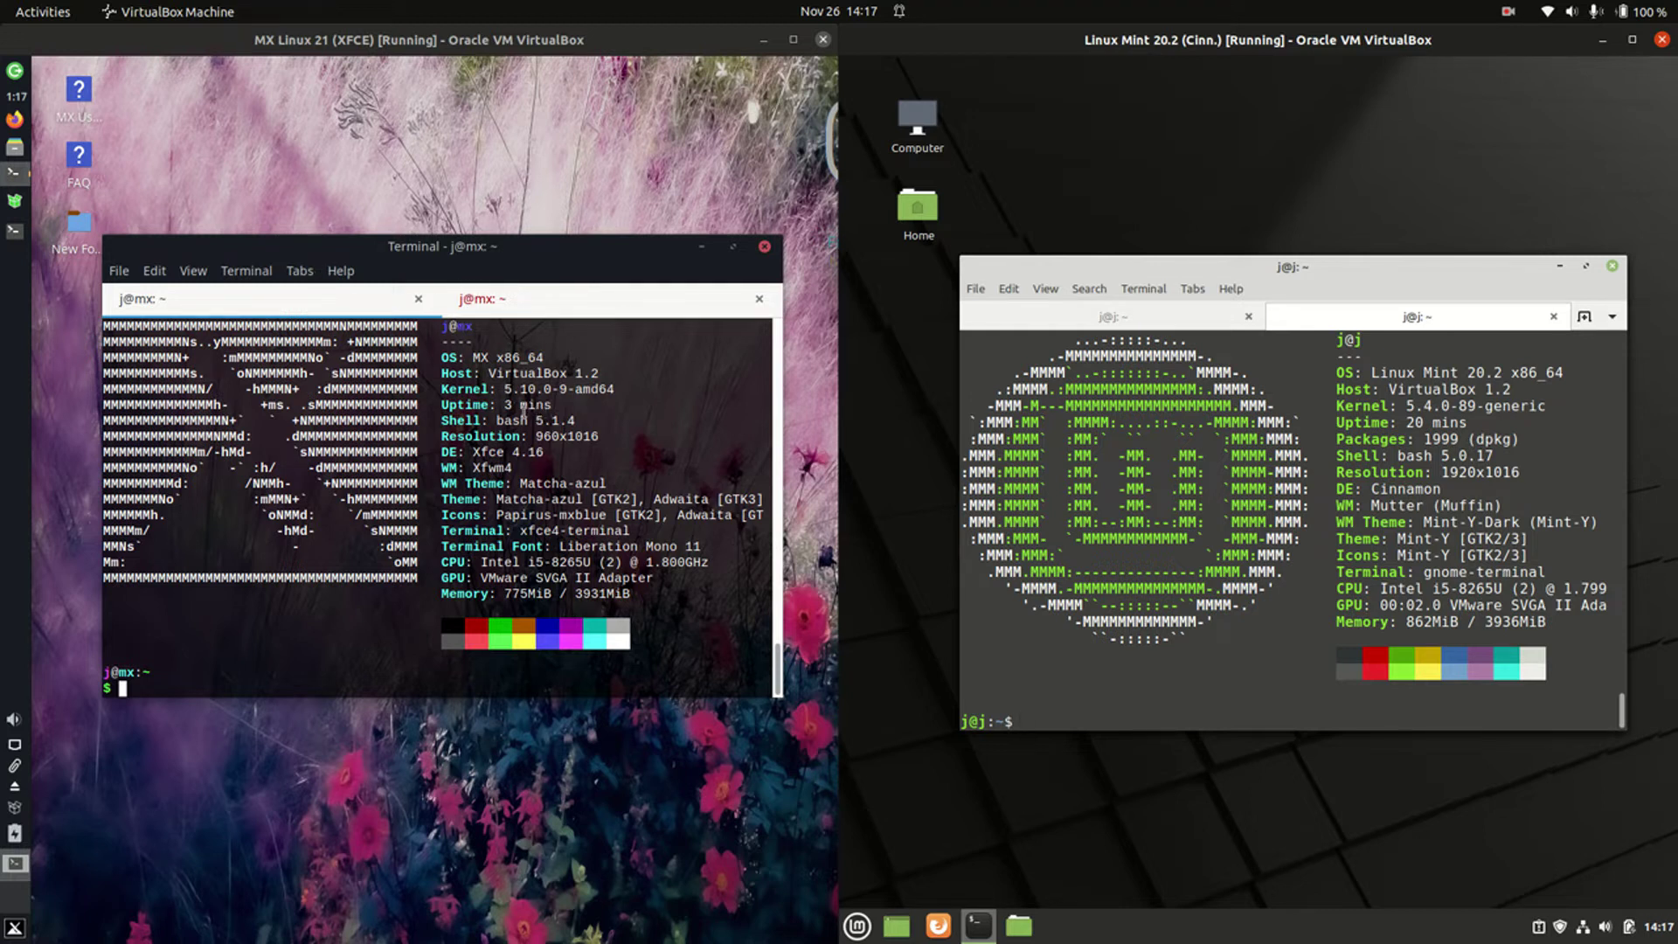
# Highlight kernel 5.10.0-9-amd64 on MX and 5.4.0-89-generic on Mint.
pyautogui.moveTo(500, 388); pyautogui.dragTo(627, 394)
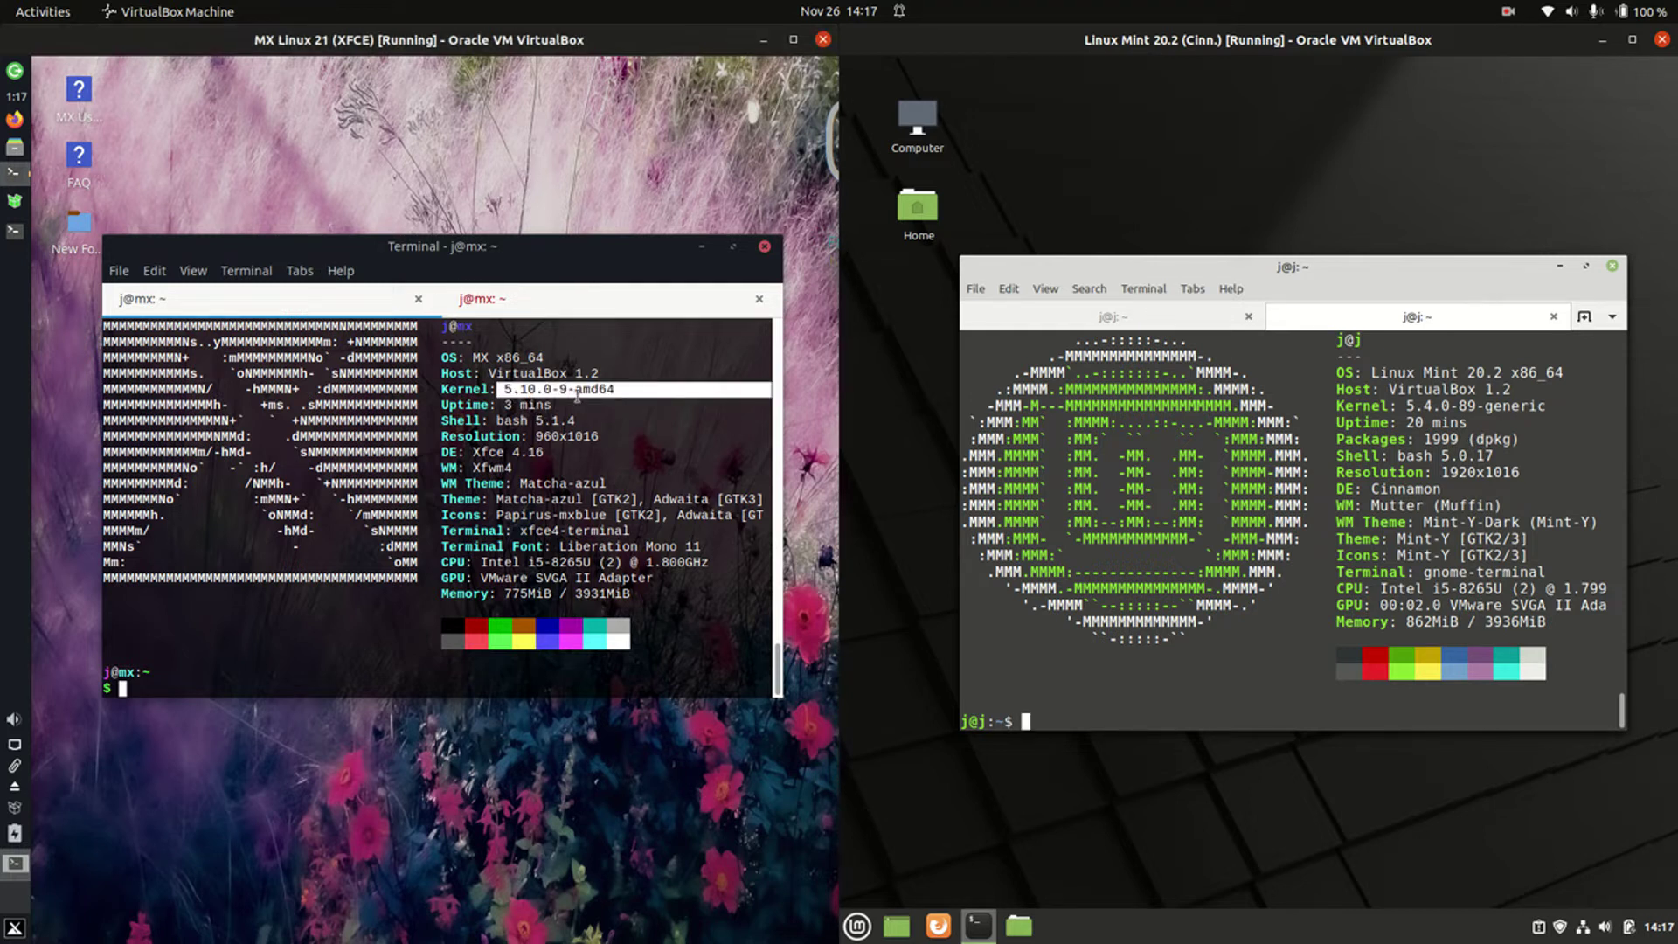
pyautogui.moveTo(519, 254)
pyautogui.mouseDown()
pyautogui.moveTo(543, 275)
pyautogui.moveTo(512, 267)
pyautogui.mouseUp()
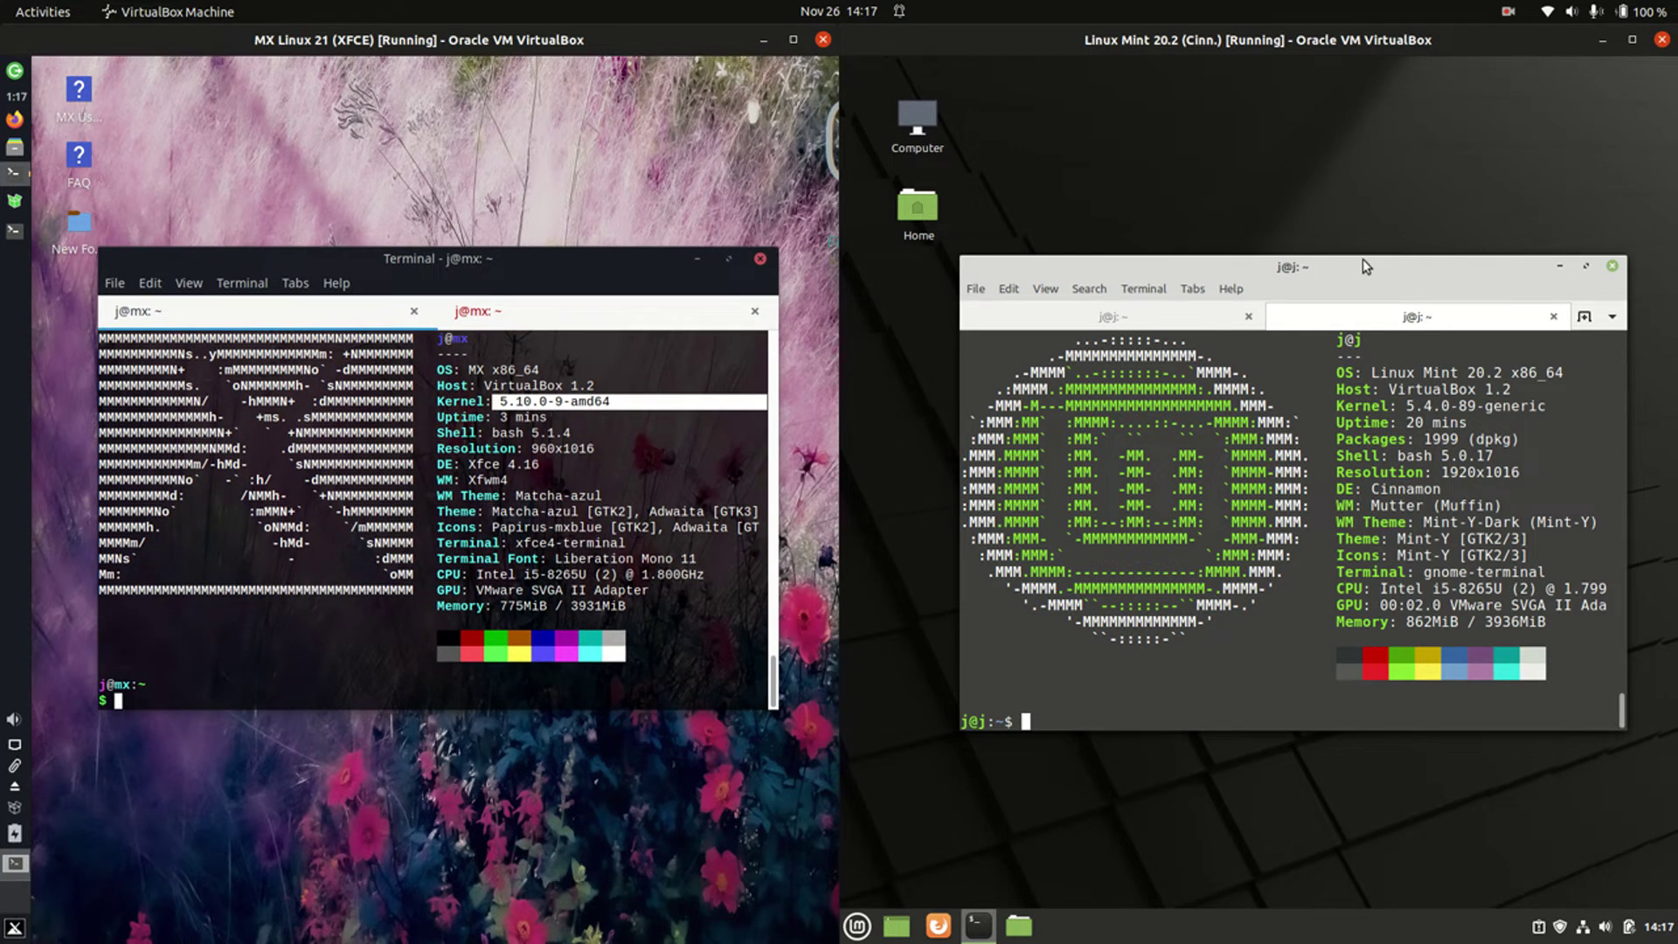
pyautogui.moveTo(1363, 263); pyautogui.dragTo(1333, 293)
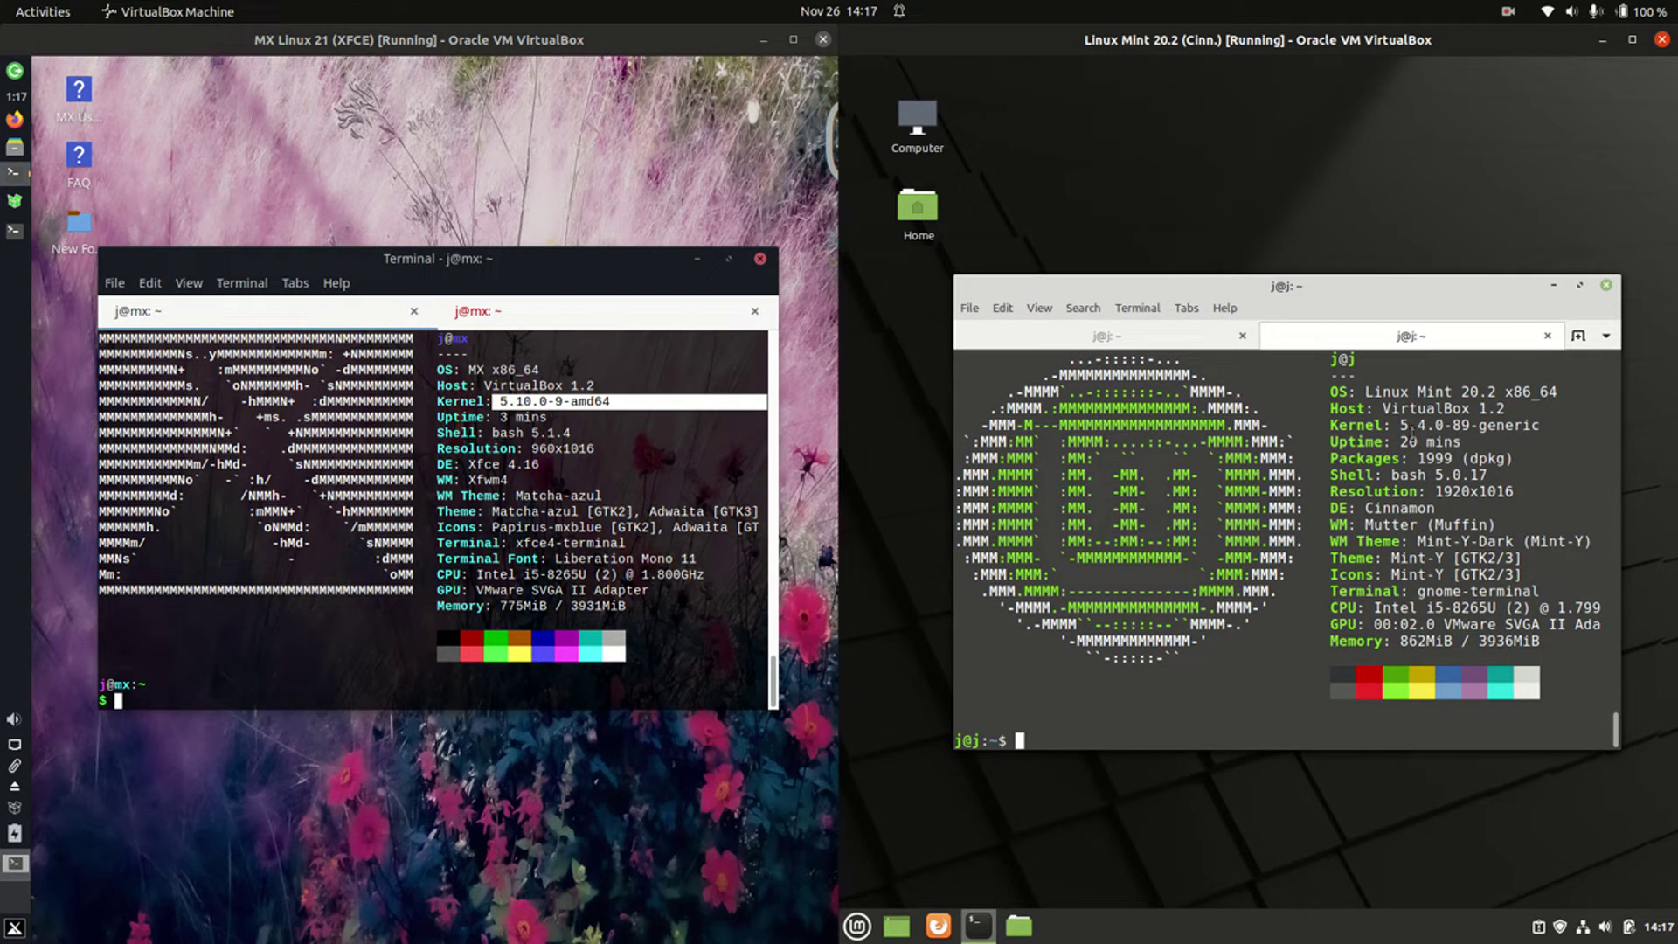
pyautogui.moveTo(1408, 429); pyautogui.dragTo(1443, 429)
pyautogui.moveTo(1376, 283); pyautogui.dragTo(1372, 276)
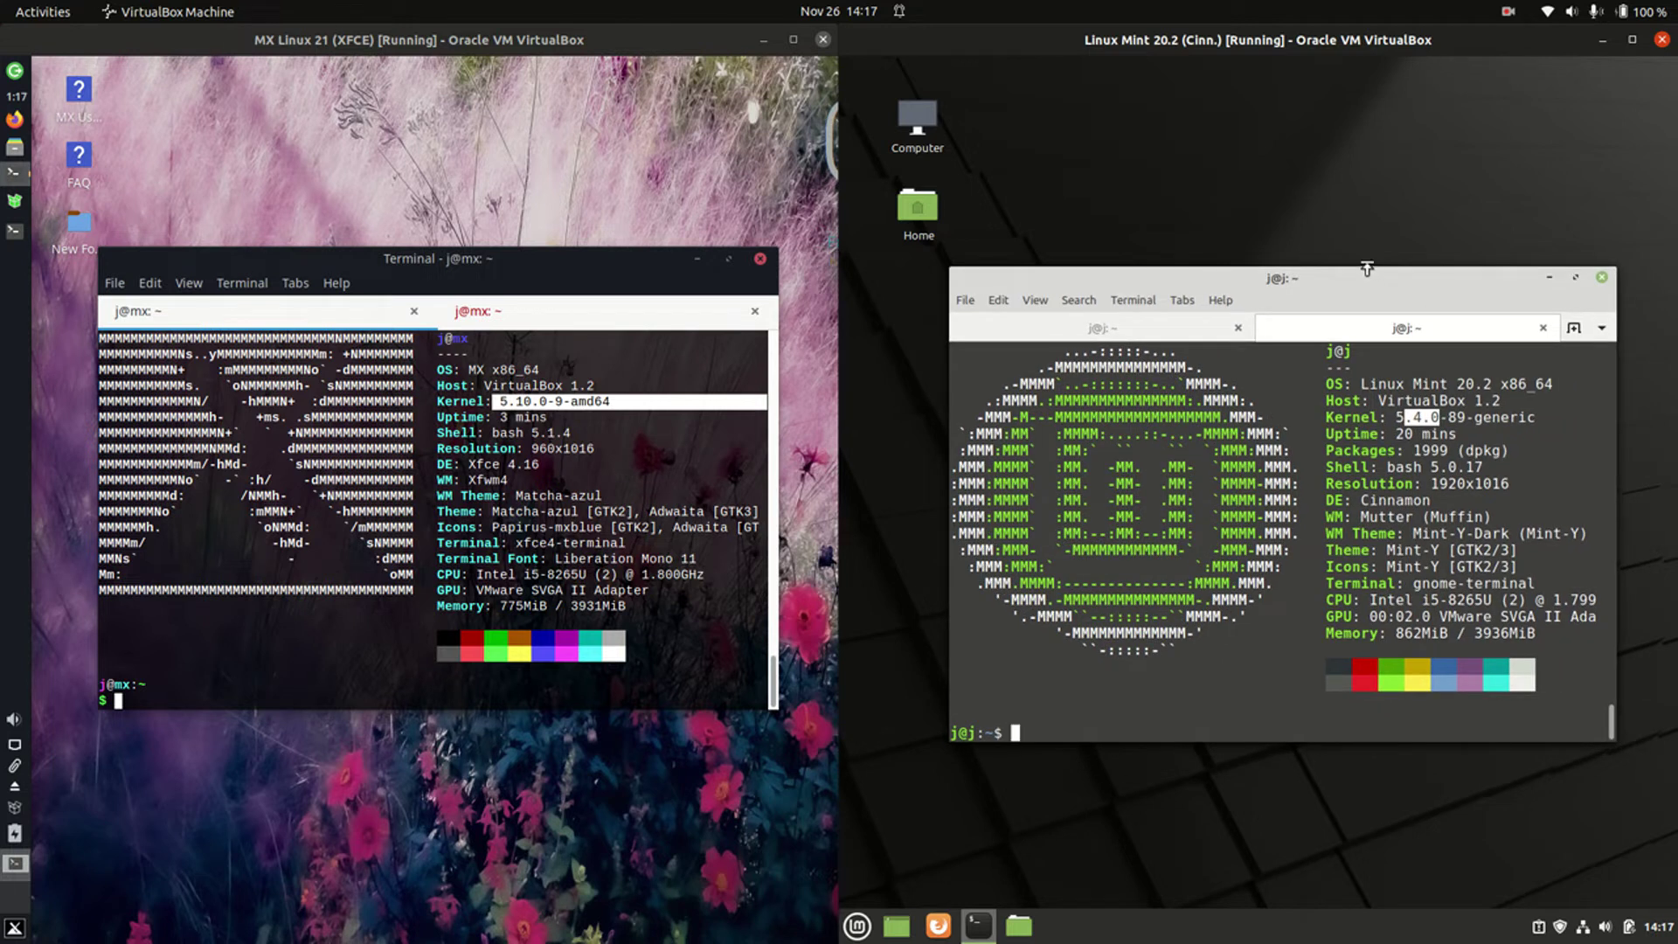
pyautogui.moveTo(1293, 278); pyautogui.dragTo(1280, 273)
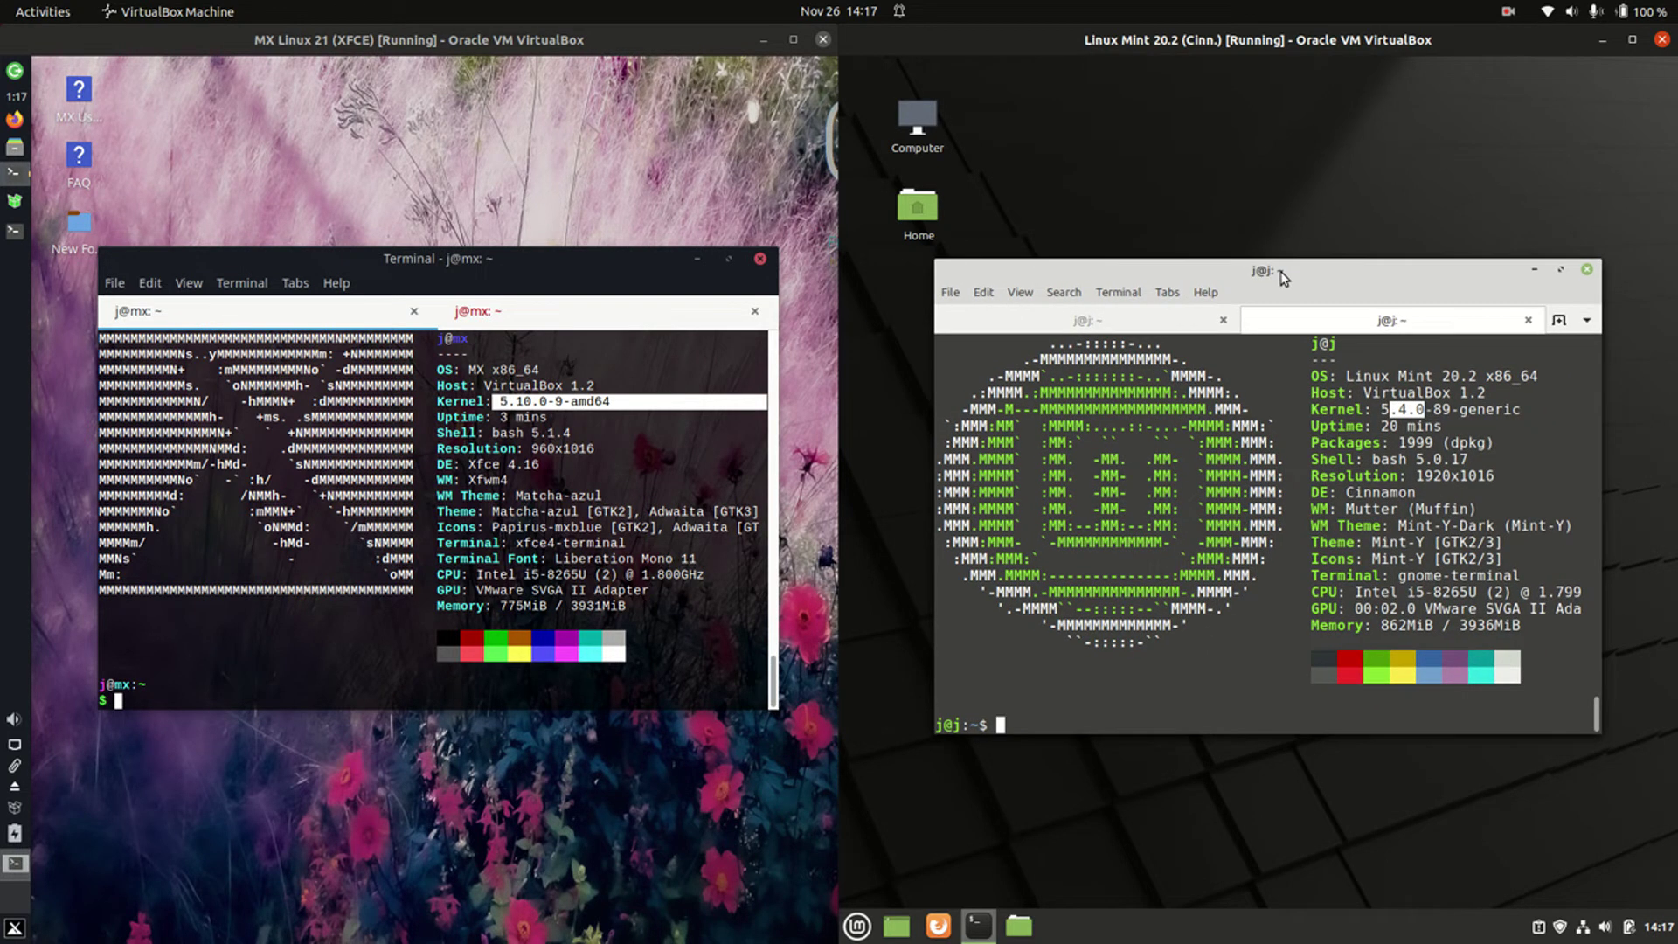
# In a new Mint terminal tab, open /etc/apt/sources.list in nano and highlight the focal release.
pyautogui.click(1560, 323)
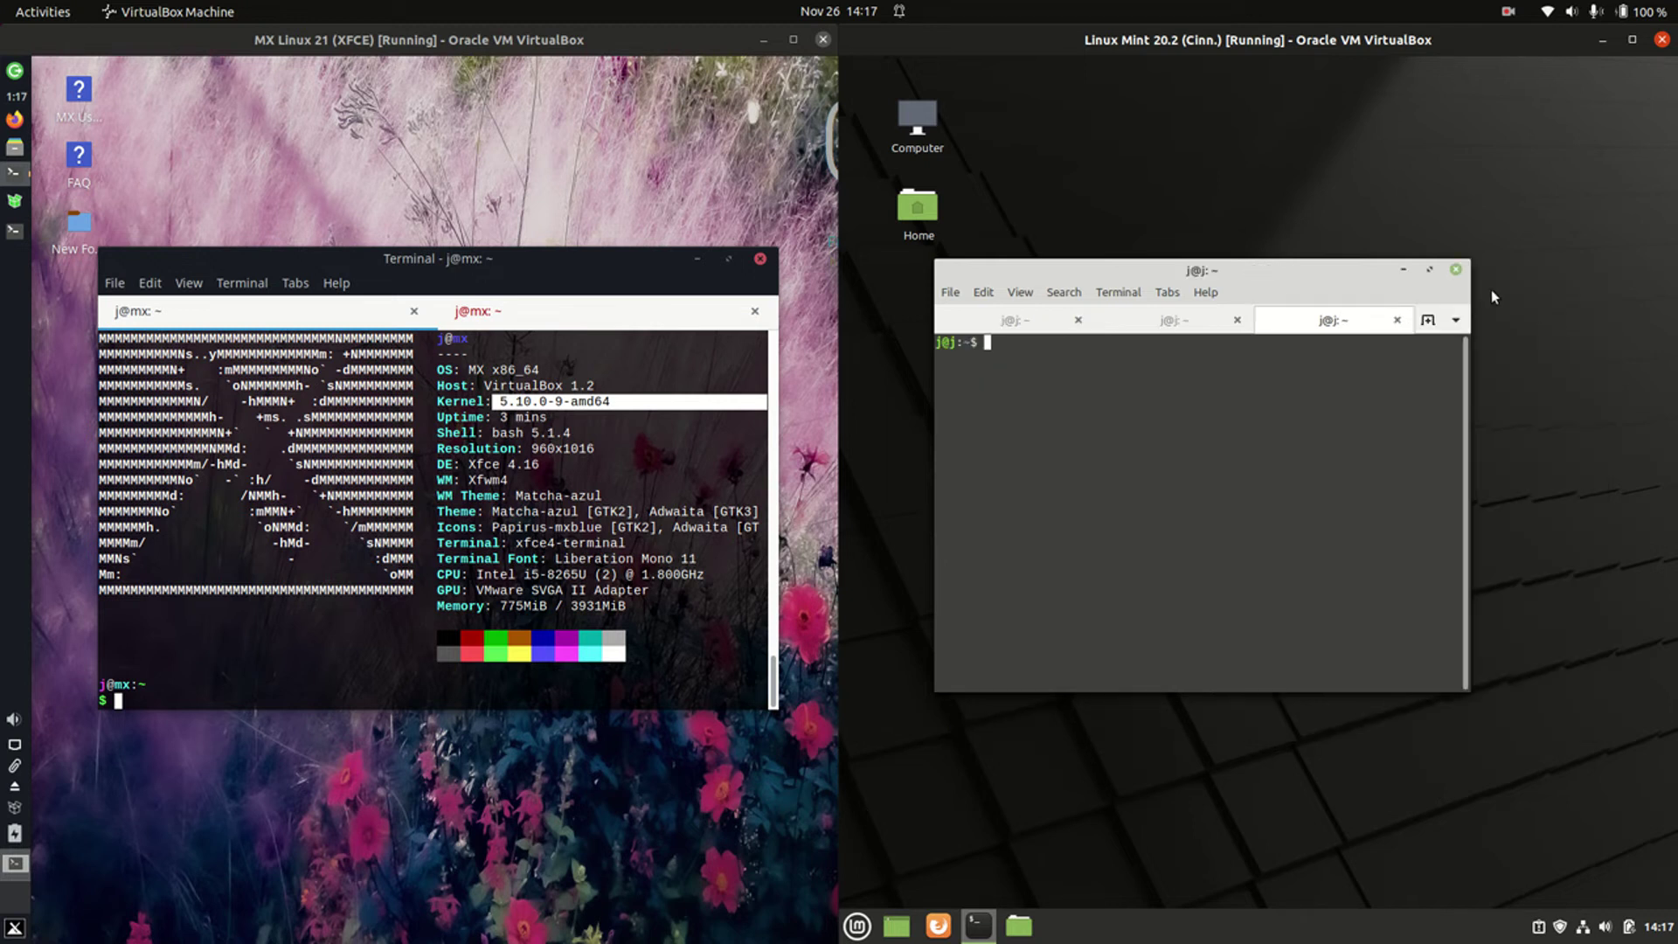
pyautogui.write('sudo apt install htop')
pyautogui.press('Up')
pyautogui.press('Up')
pyautogui.press('Up')
pyautogui.press('Down')
pyautogui.press('Return')
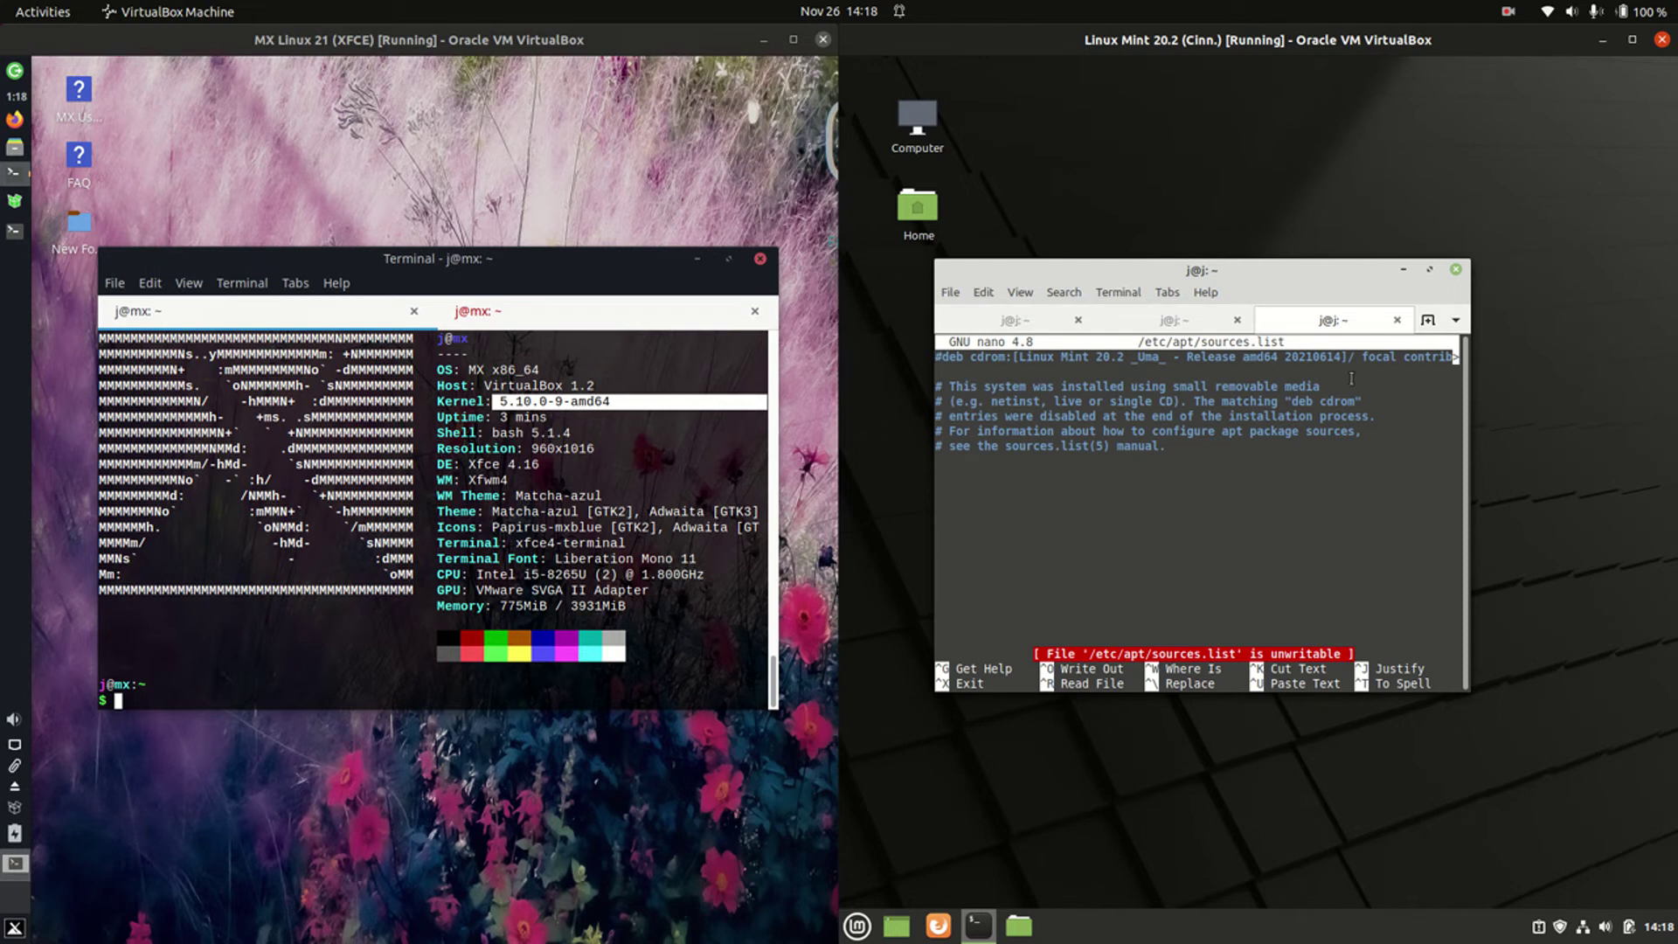
pyautogui.moveTo(1347, 357); pyautogui.dragTo(1399, 357)
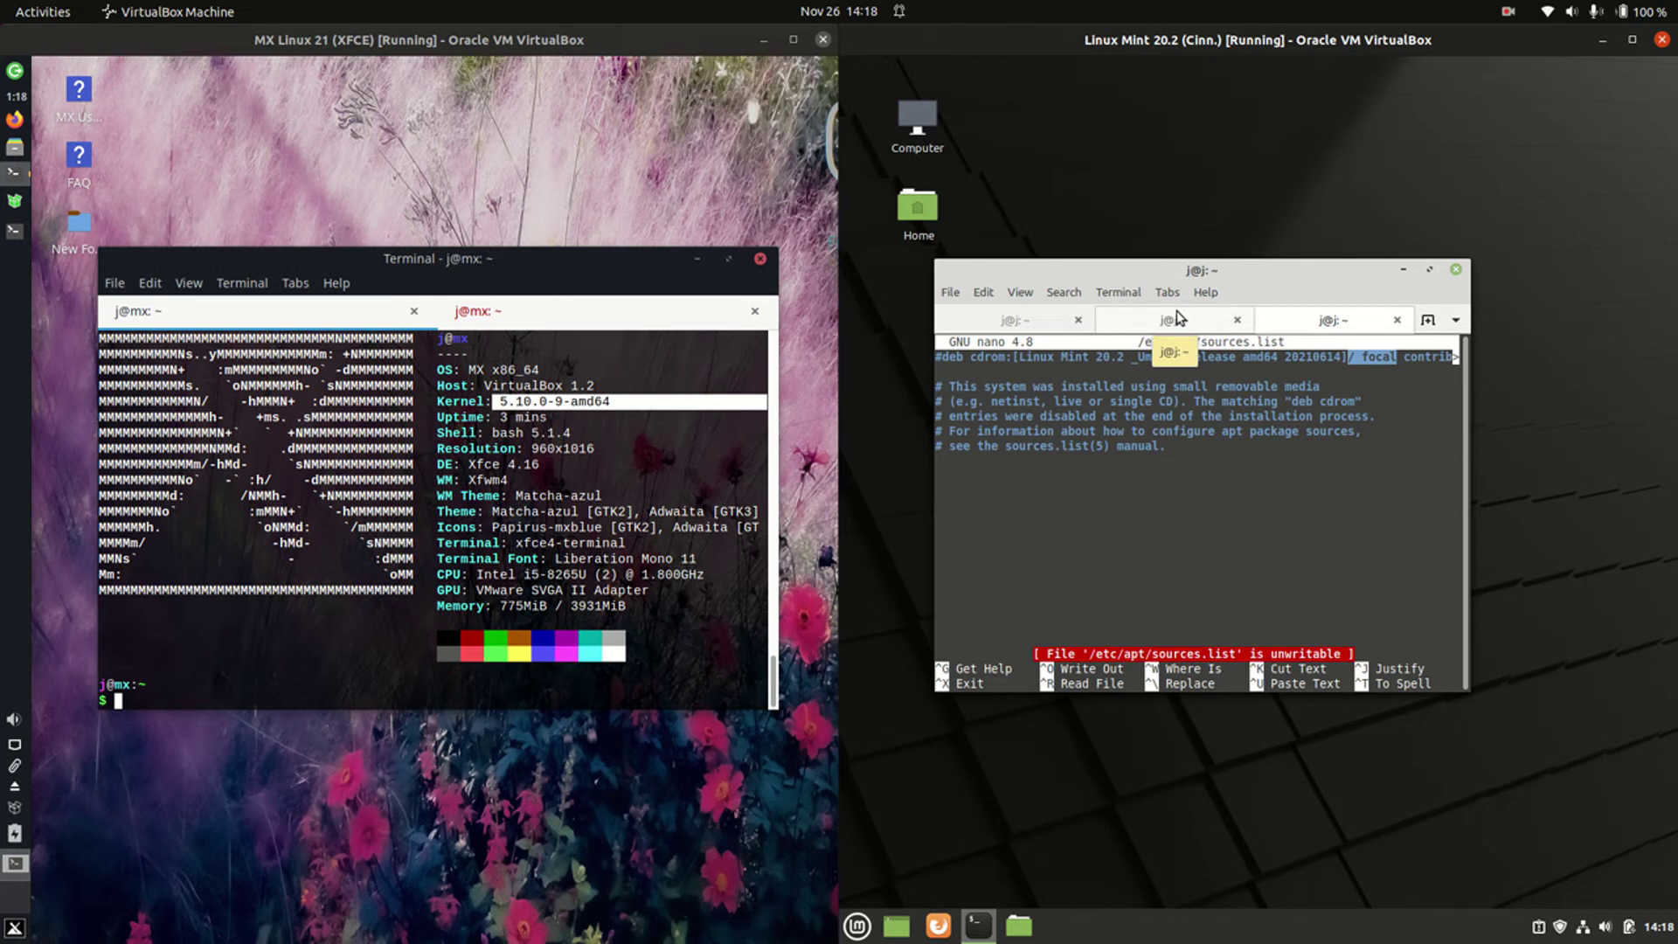
# Close the Mint tab running nano, confirming despite the running process.
pyautogui.moveTo(1208, 271); pyautogui.dragTo(1264, 248)
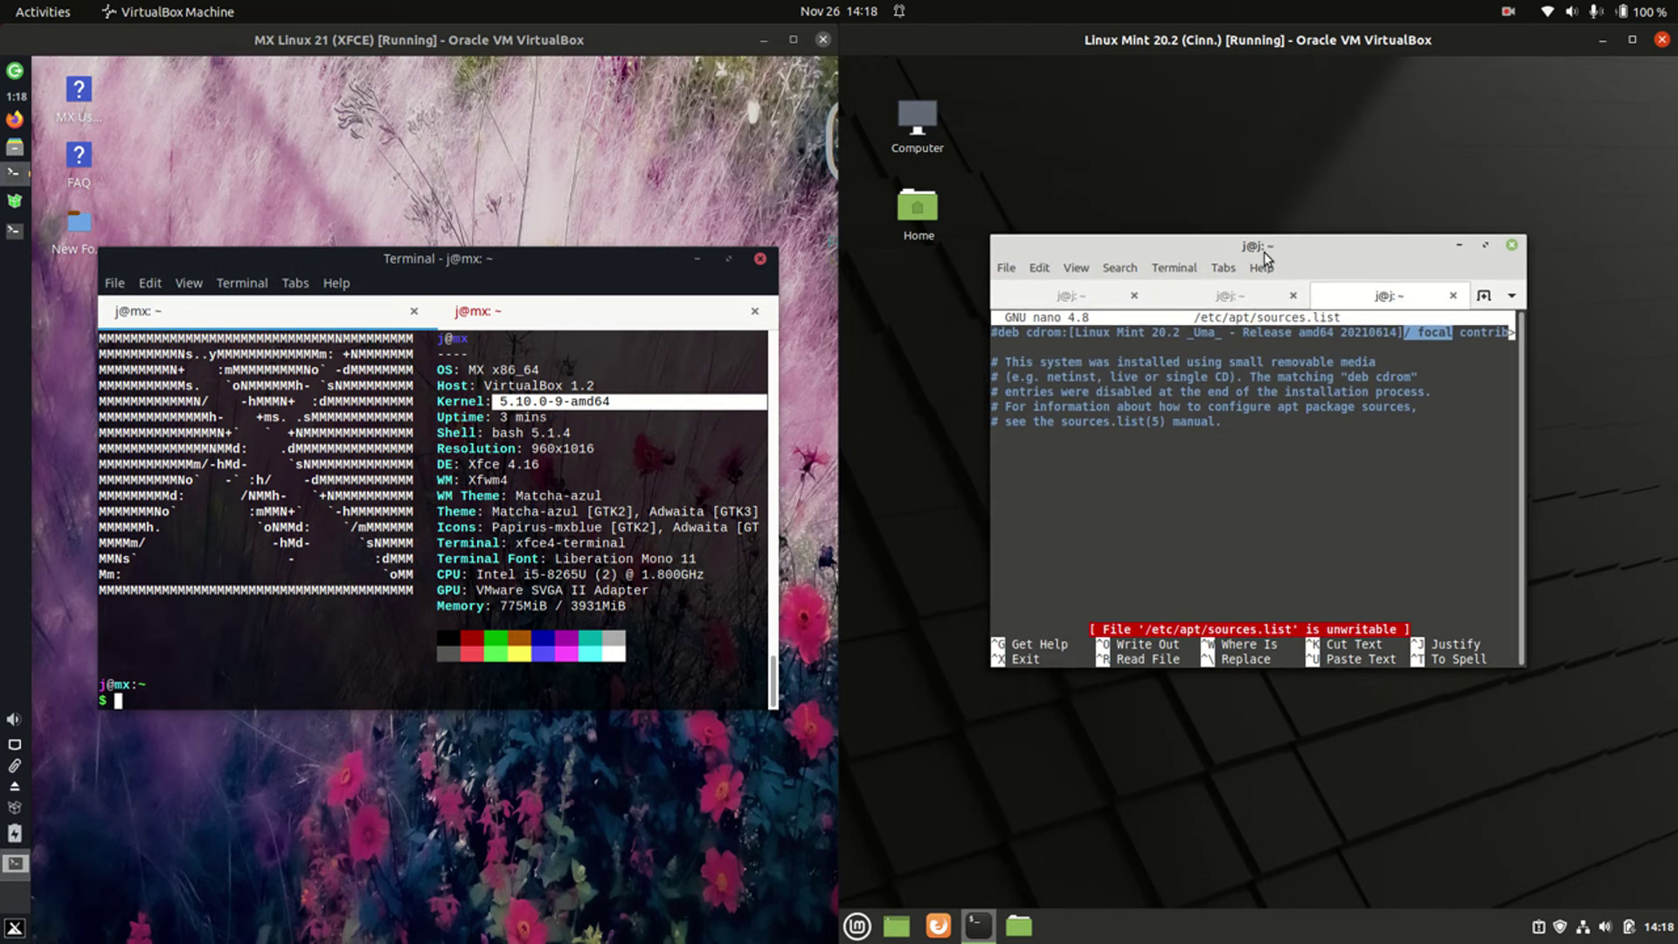
pyautogui.moveTo(1273, 251)
pyautogui.mouseDown()
pyautogui.moveTo(1267, 275)
pyautogui.moveTo(1277, 259)
pyautogui.mouseUp()
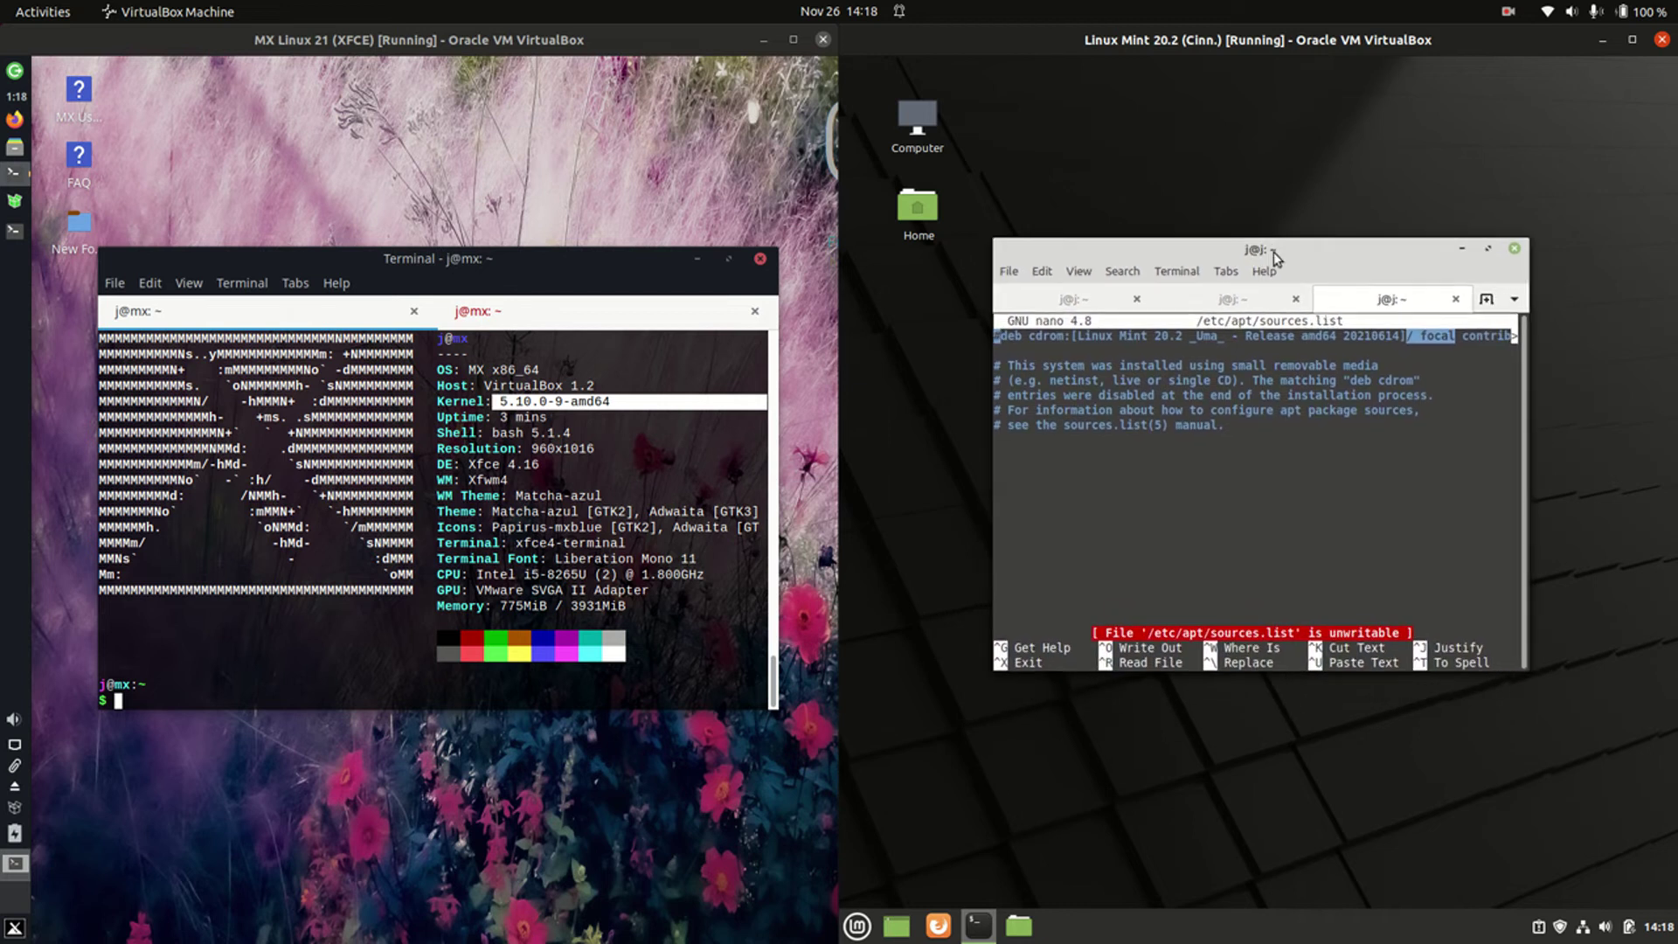
pyautogui.click(1455, 299)
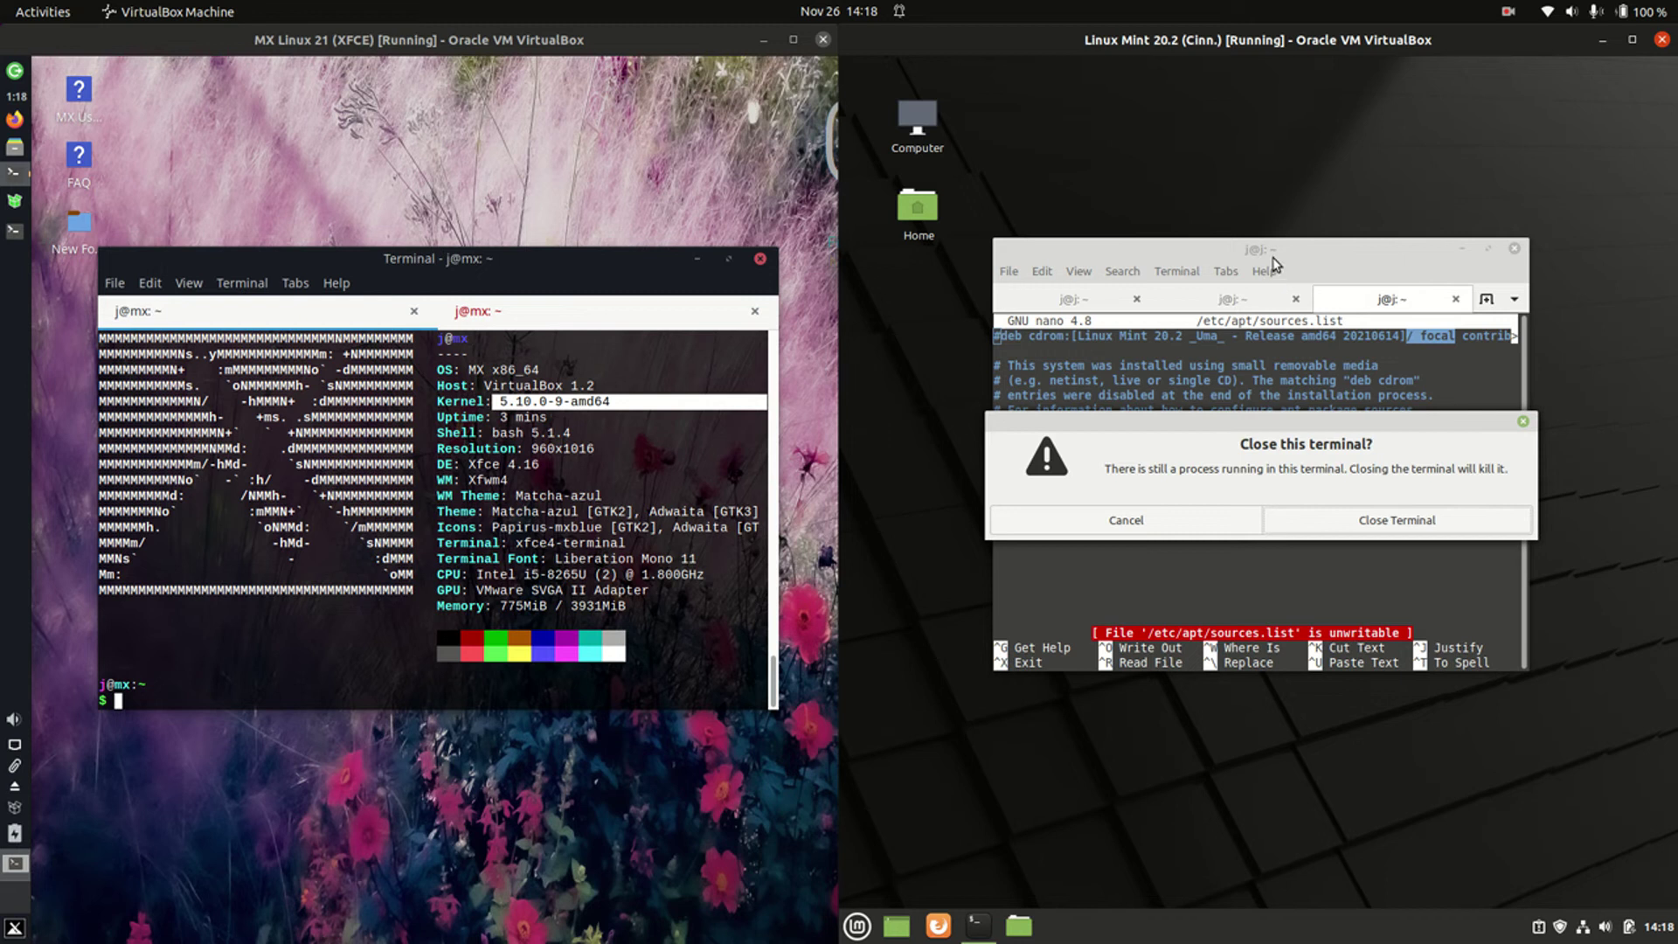
pyautogui.click(1425, 522)
# Bring up htop in the MX and Mint terminal tabs and align both windows side by side.
pyautogui.moveTo(1296, 256); pyautogui.dragTo(1192, 237)
pyautogui.click(568, 313)
pyautogui.moveTo(1098, 280); pyautogui.dragTo(1297, 234)
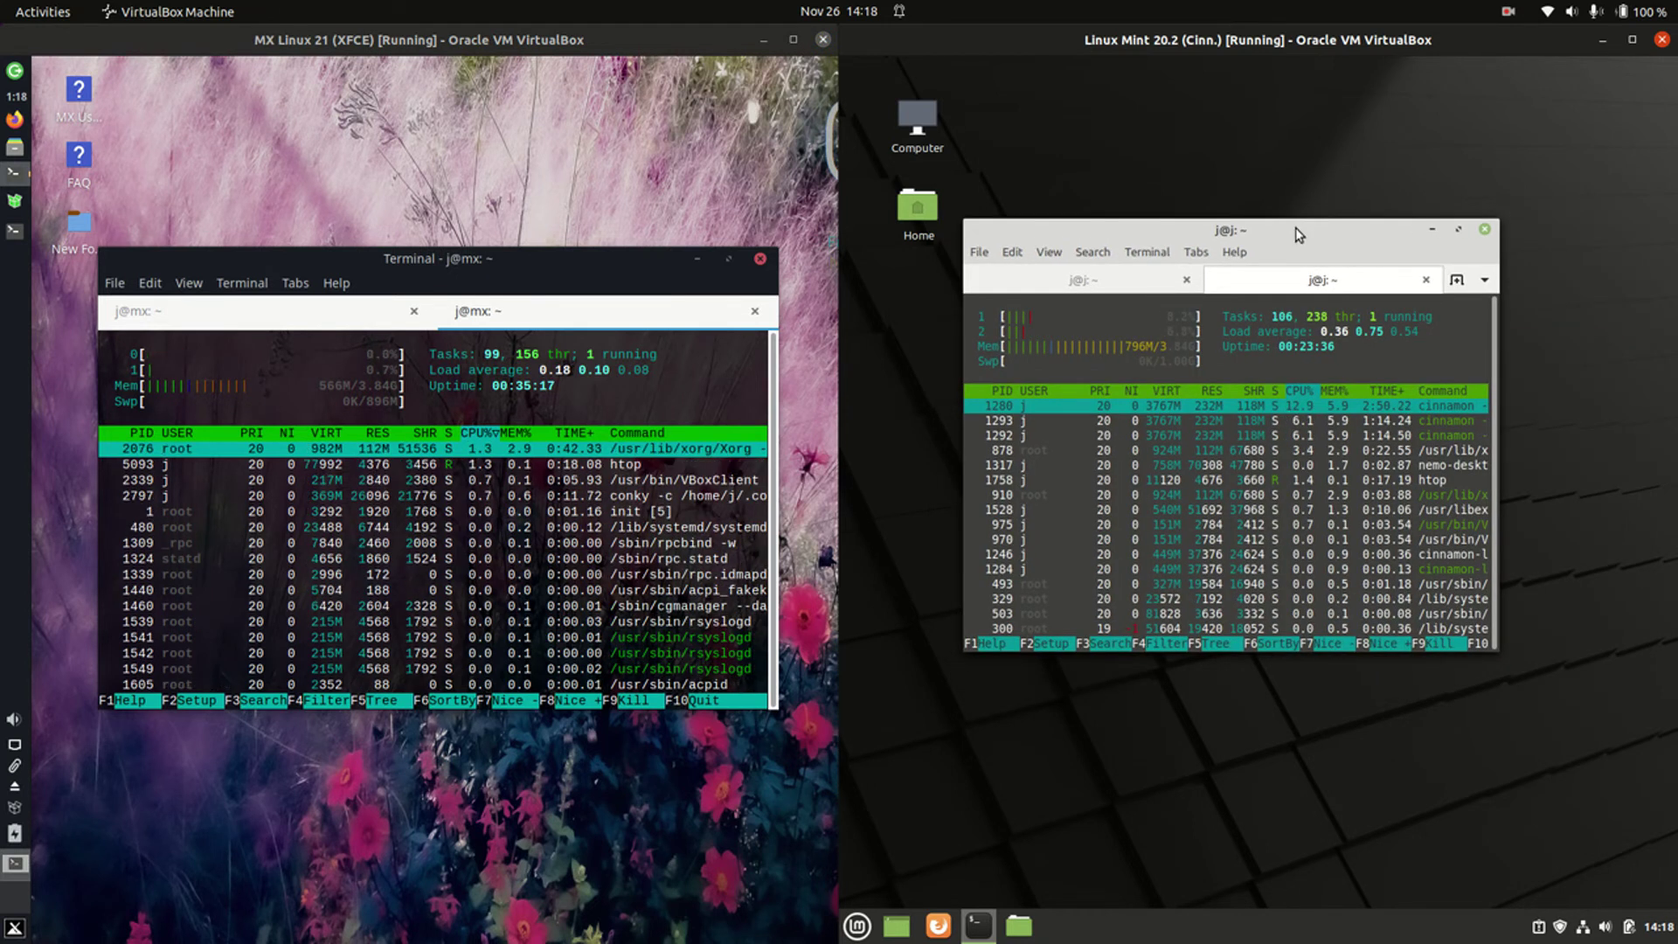
pyautogui.moveTo(500, 264); pyautogui.dragTo(513, 238)
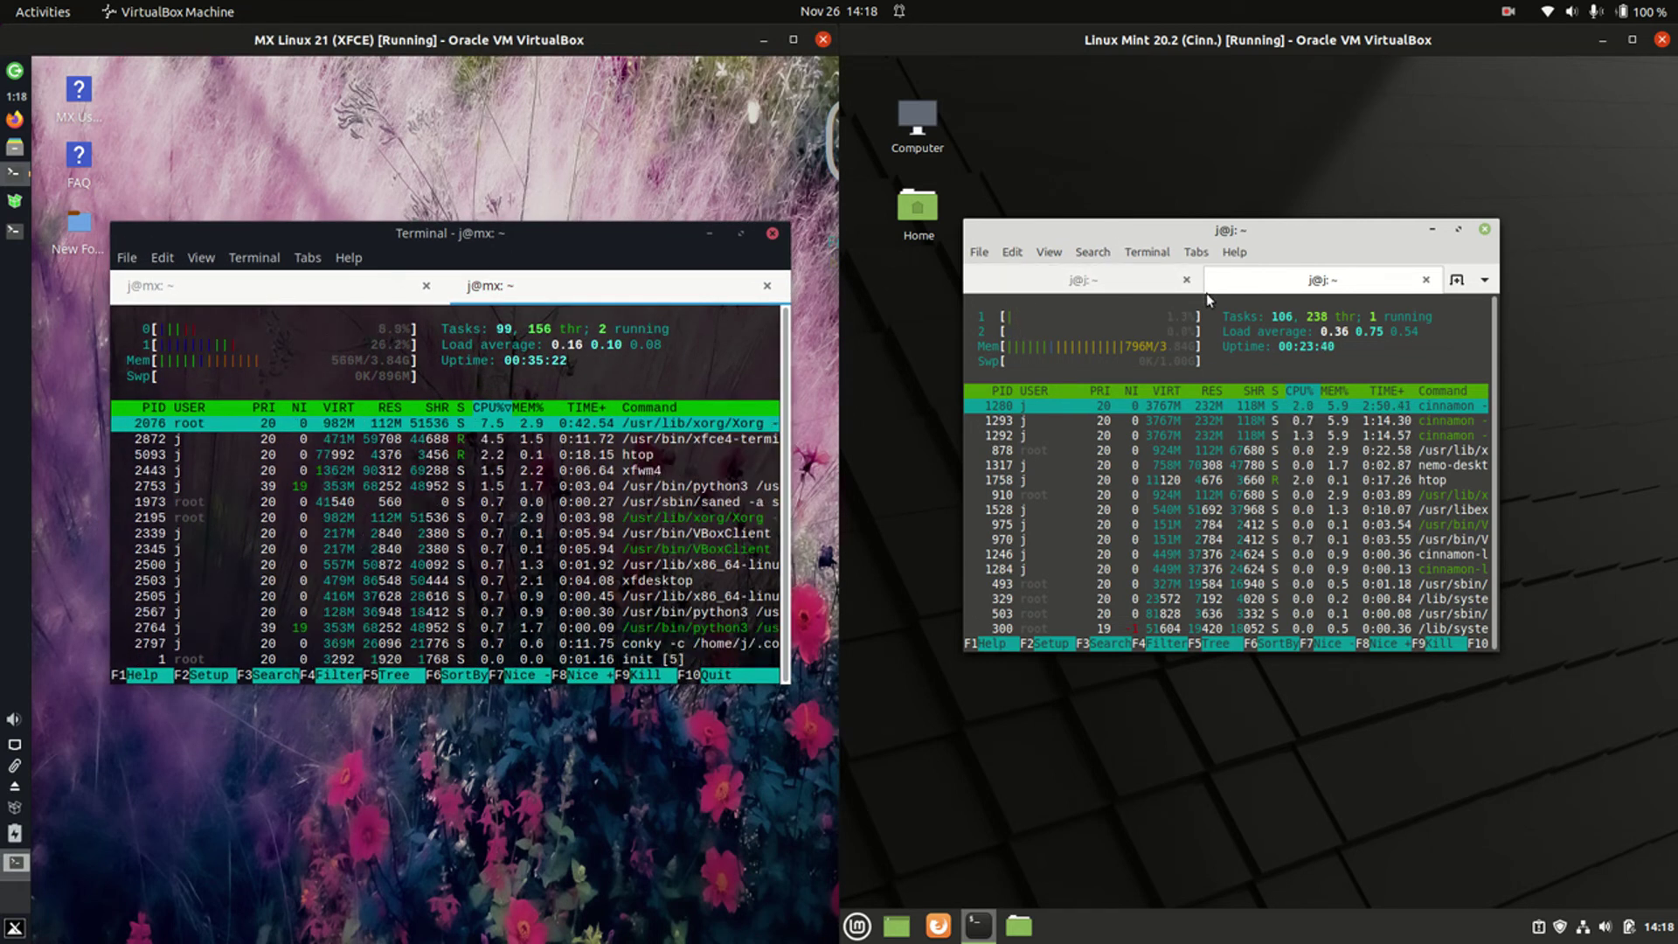
pyautogui.moveTo(1240, 232); pyautogui.dragTo(1267, 259)
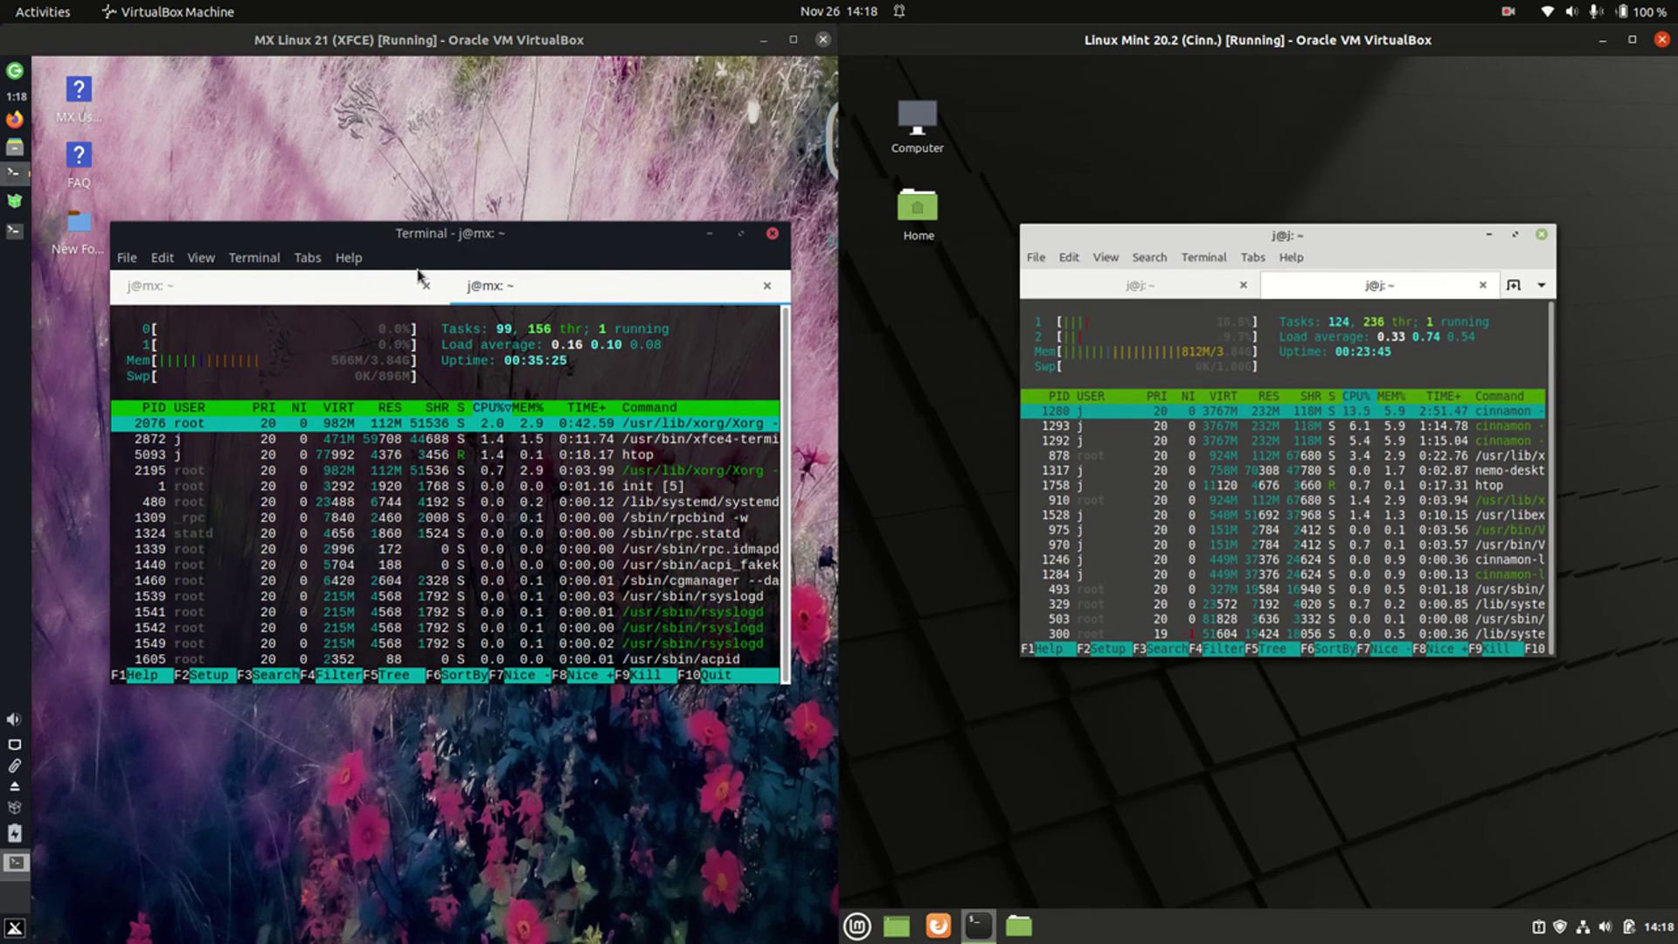
pyautogui.moveTo(451, 233); pyautogui.dragTo(459, 216)
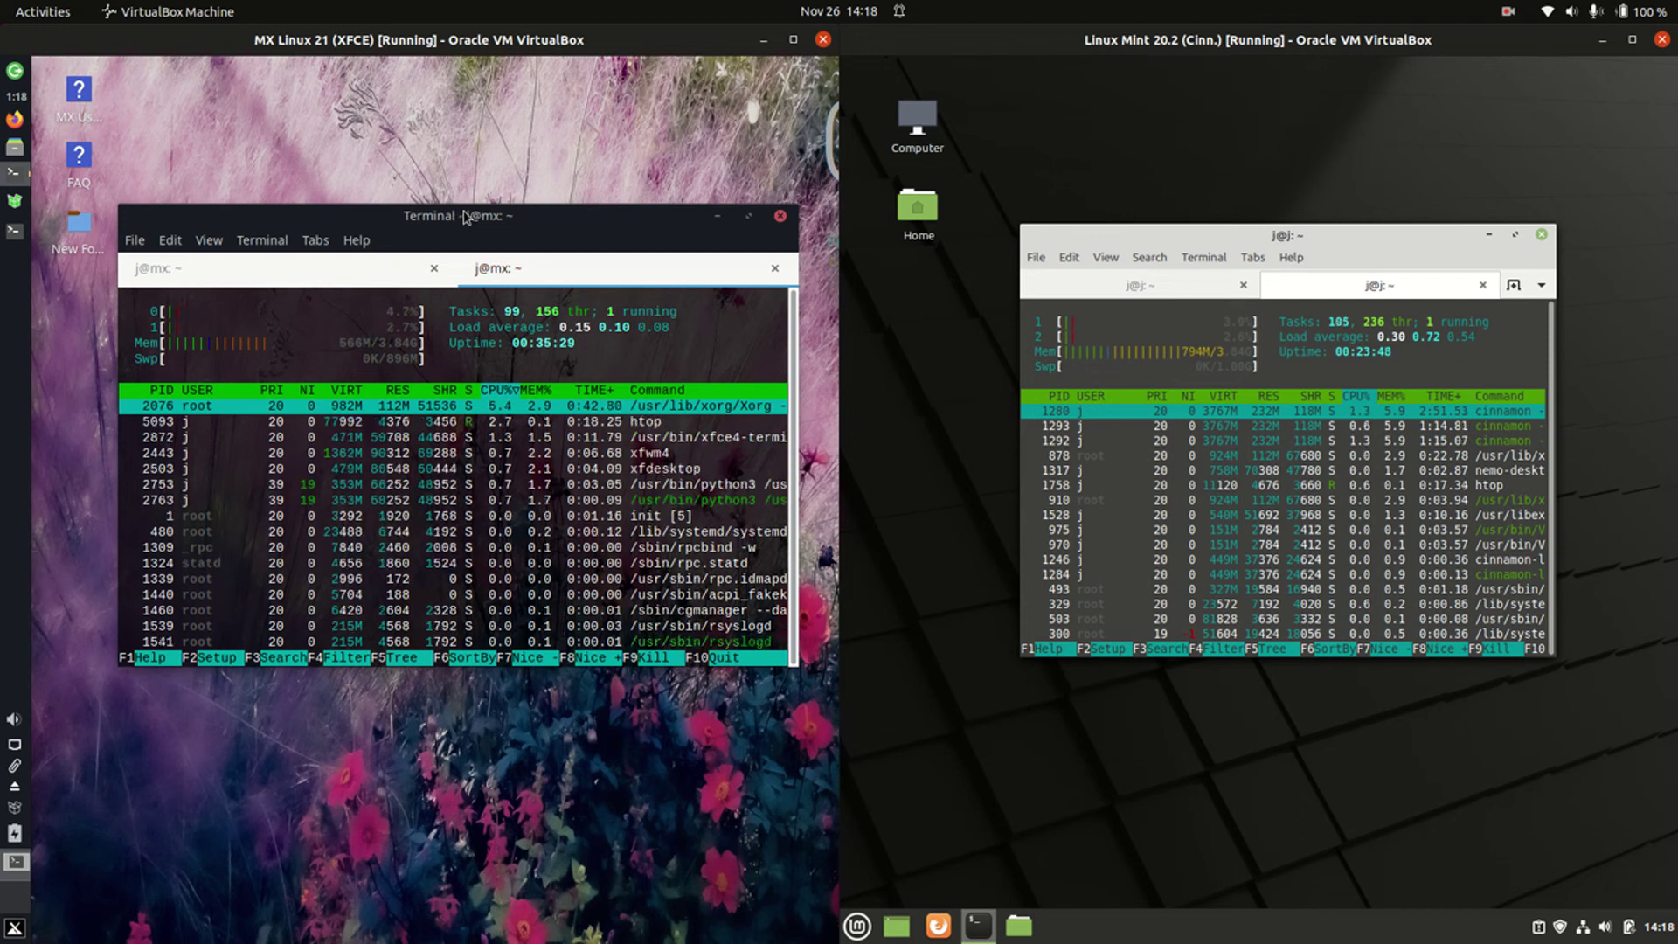